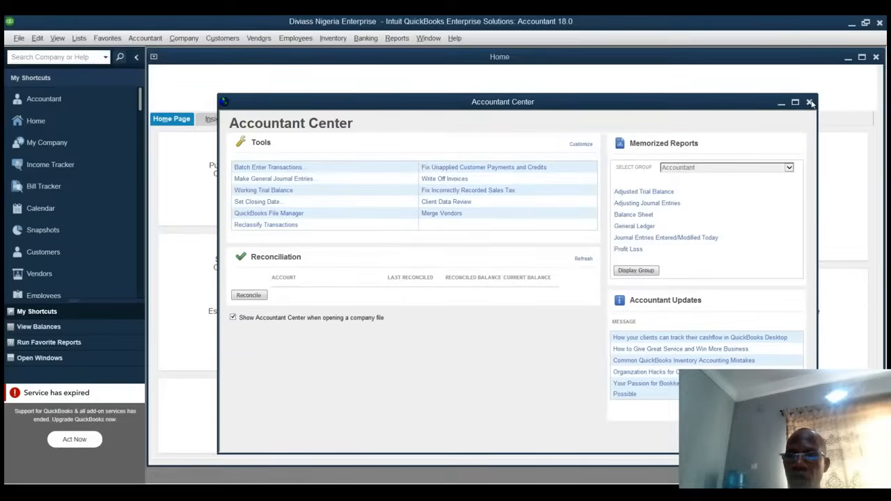
# Step: Close the Accountant Center and New Feature Tour windows, and open the Chart of Accounts maximized
pyautogui.click(810, 103)
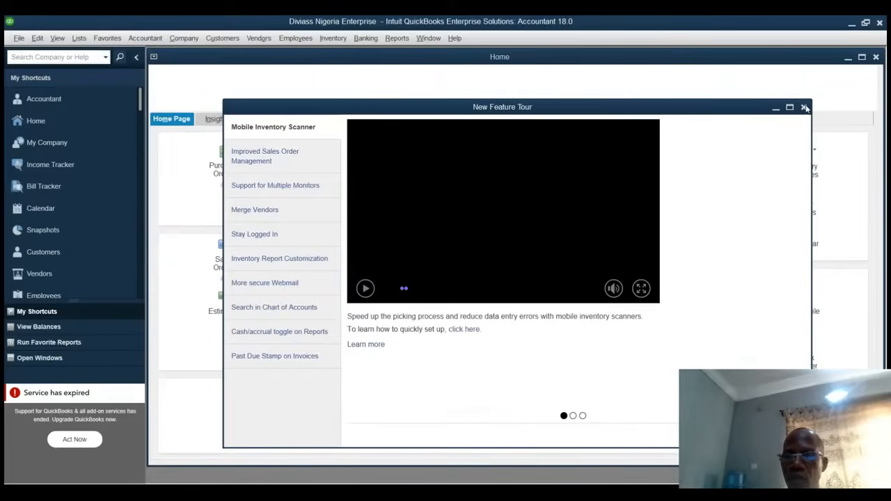
pyautogui.click(805, 108)
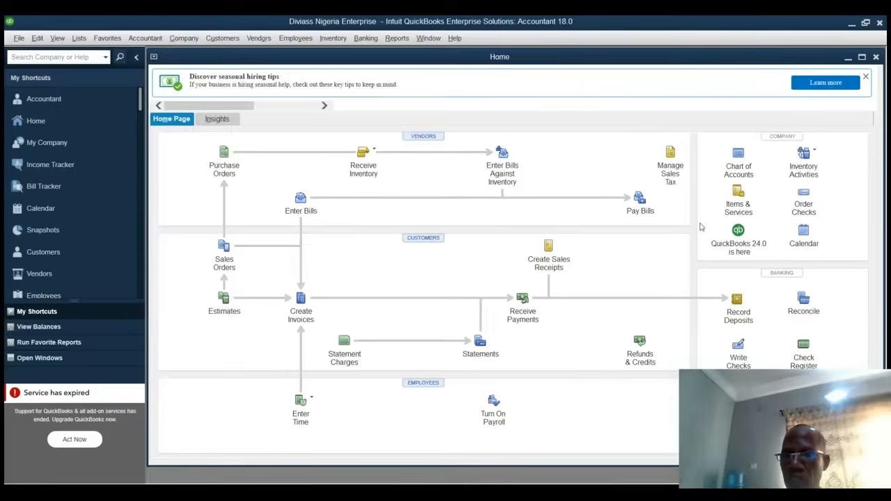
pyautogui.click(739, 161)
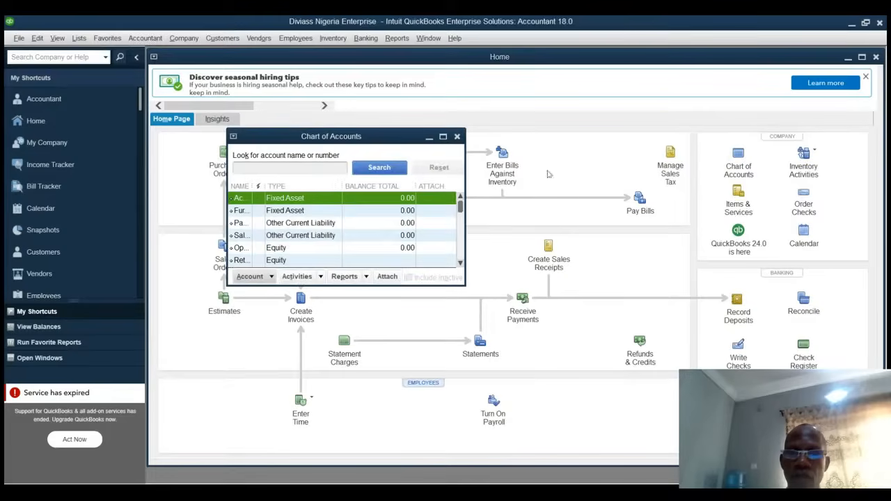
pyautogui.click(443, 136)
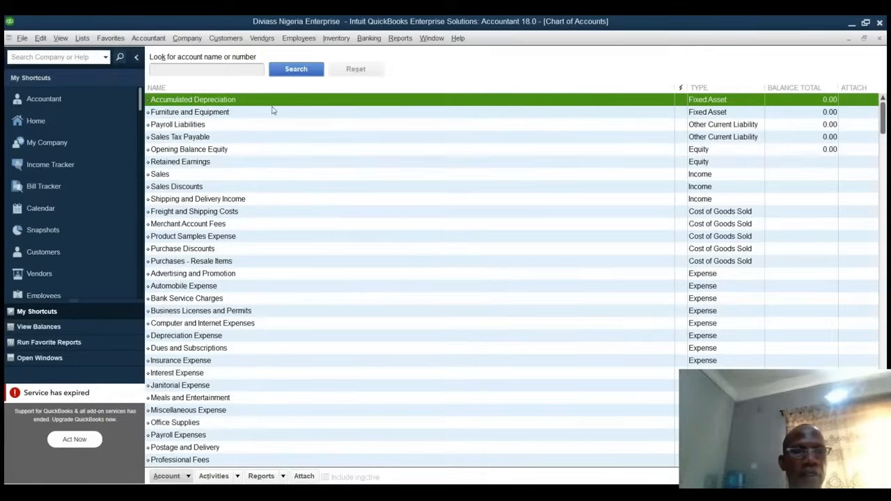
# Step: Turn on account numbers in the company's accounting preferences
pyautogui.click(40, 42)
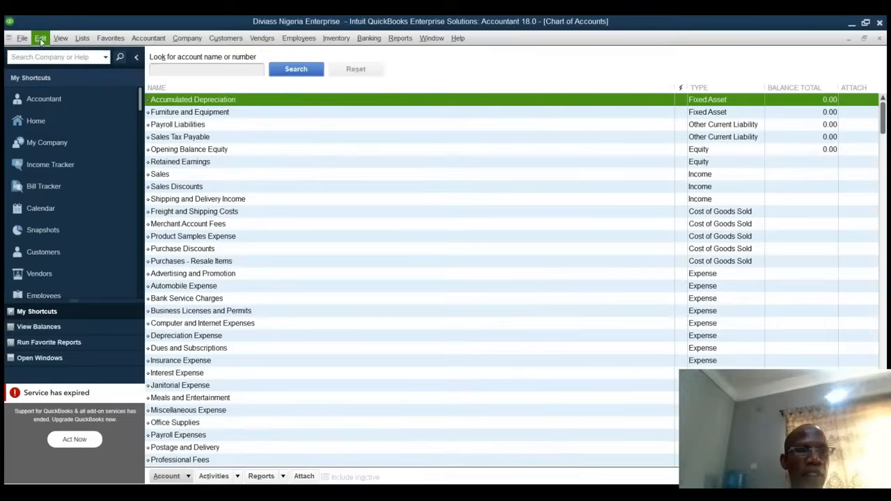
pyautogui.click(64, 255)
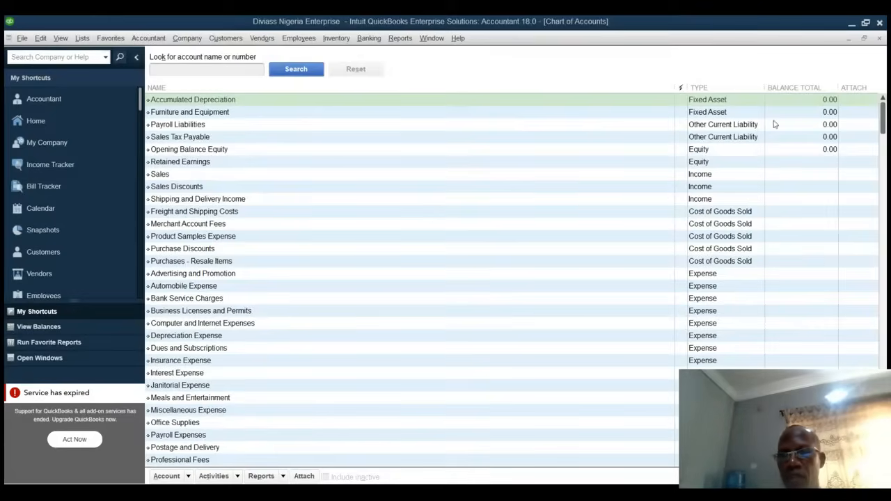
pyautogui.click(738, 120)
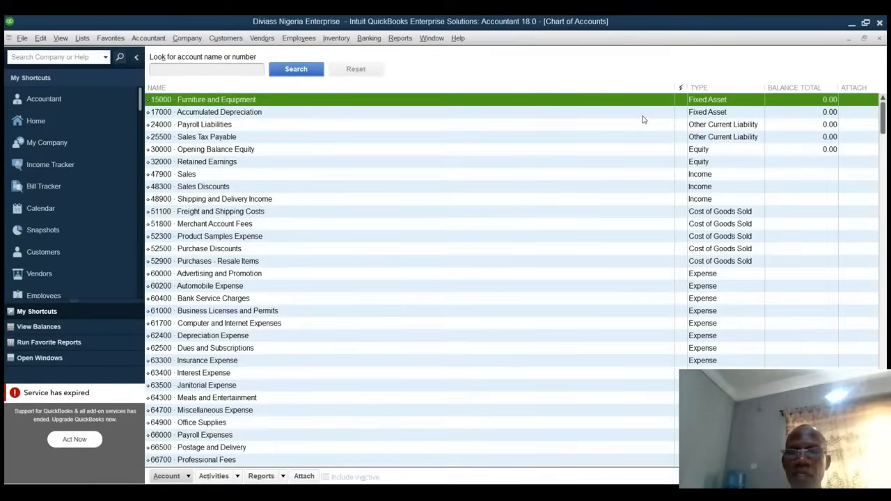
# Step: Narrow the Name column of the Chart of Accounts and start a new account
pyautogui.moveTo(675, 87); pyautogui.dragTo(328, 94)
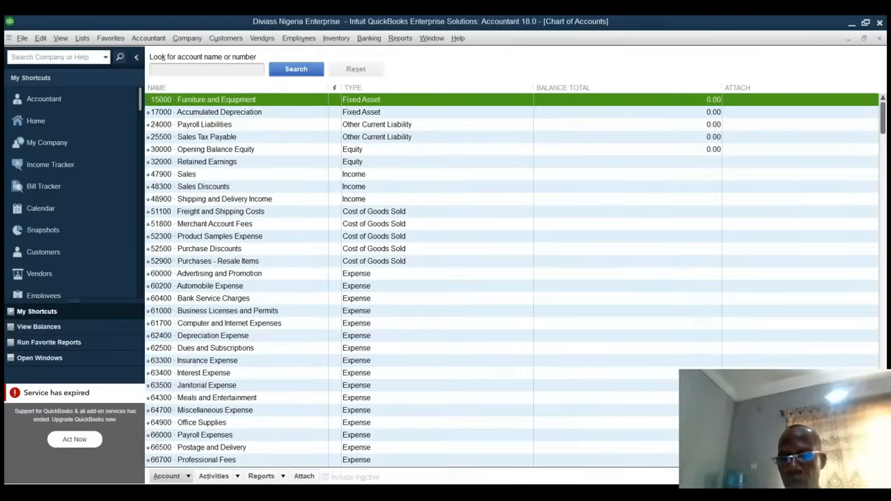
pyautogui.hotkey('ctrl', 'n')
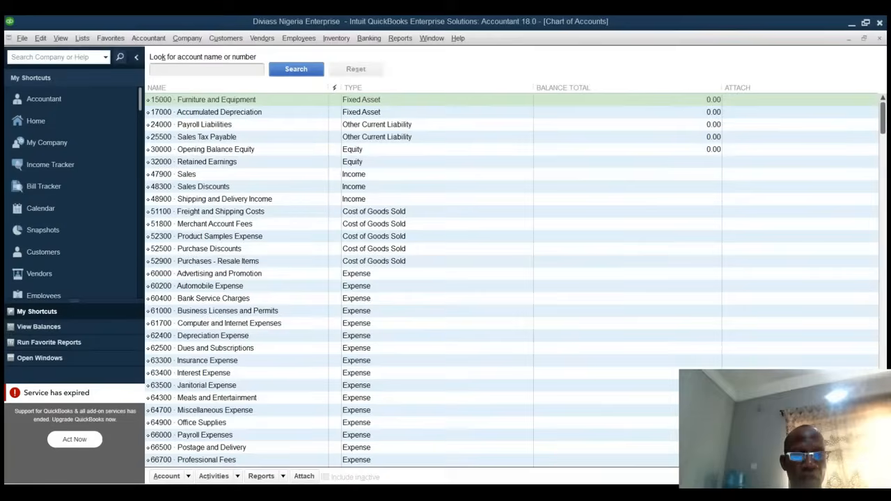
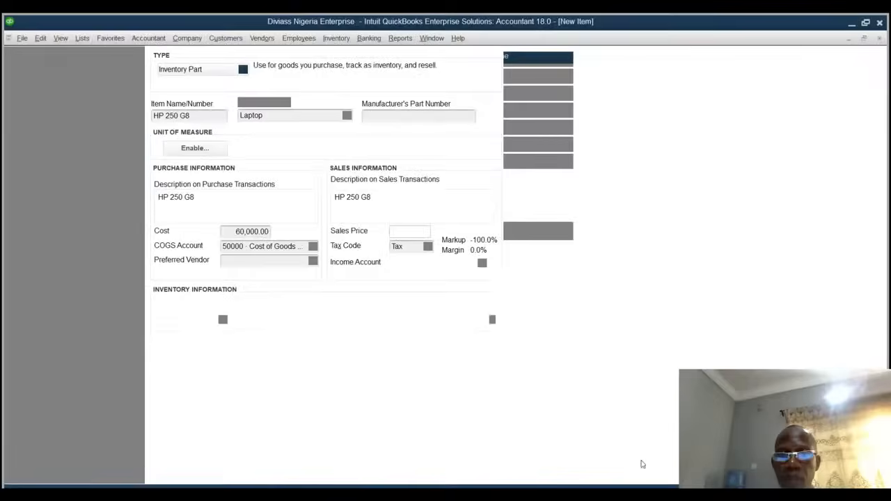
# Step: Set the HP 250 G8 item's sales price to 76,000 and its tax code to Non
pyautogui.write('76000')
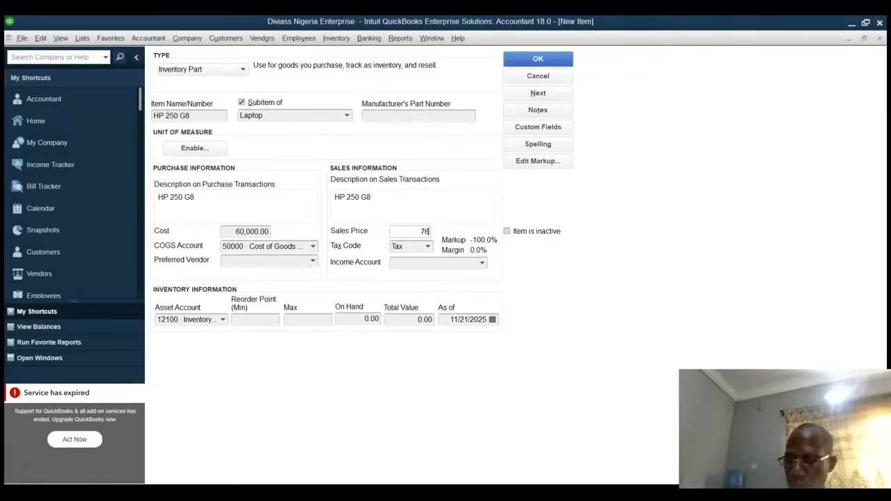
pyautogui.click(429, 248)
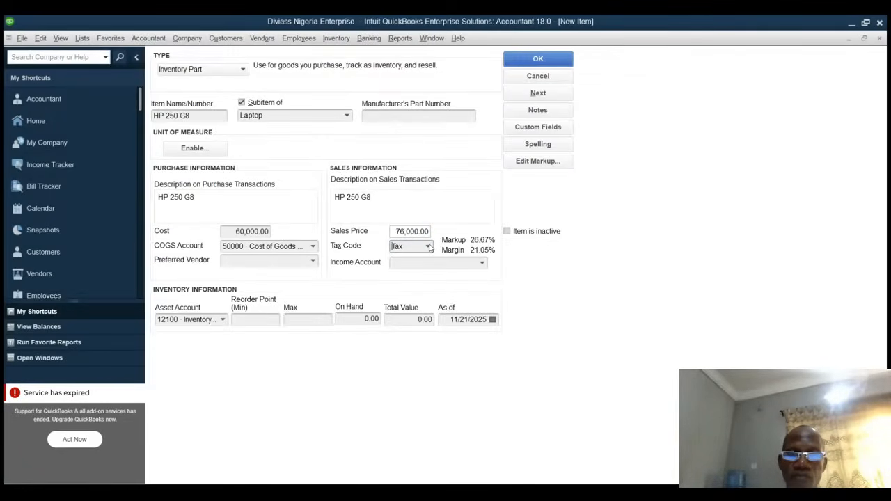
pyautogui.click(430, 247)
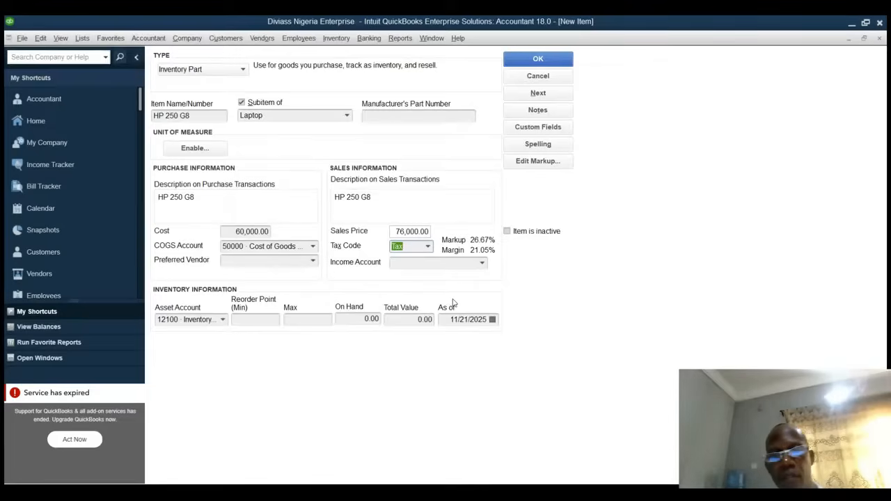
pyautogui.write('Non')
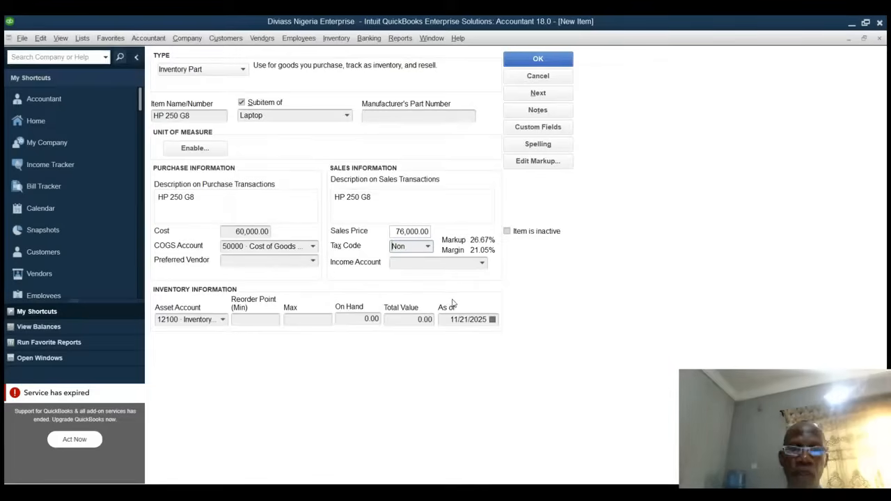
# Step: Assign income account 47900 Sales to the HP 250 G8 item, save it and close the item list
pyautogui.click(484, 265)
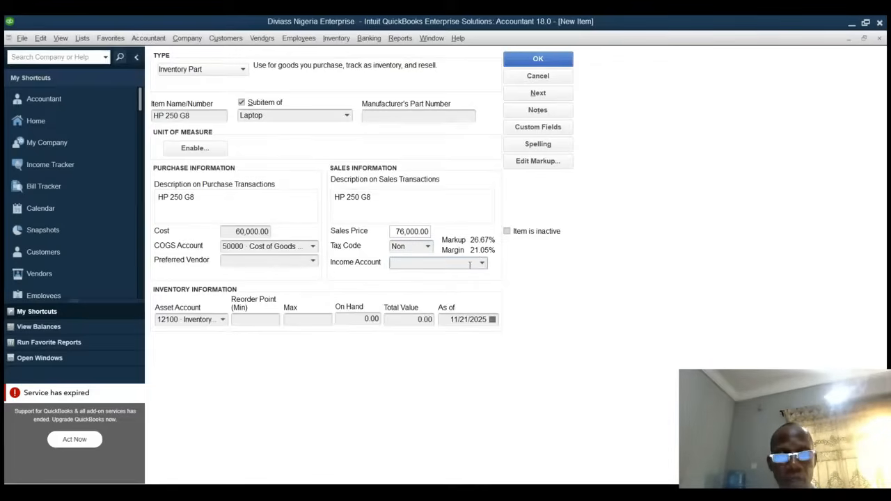
pyautogui.click(440, 279)
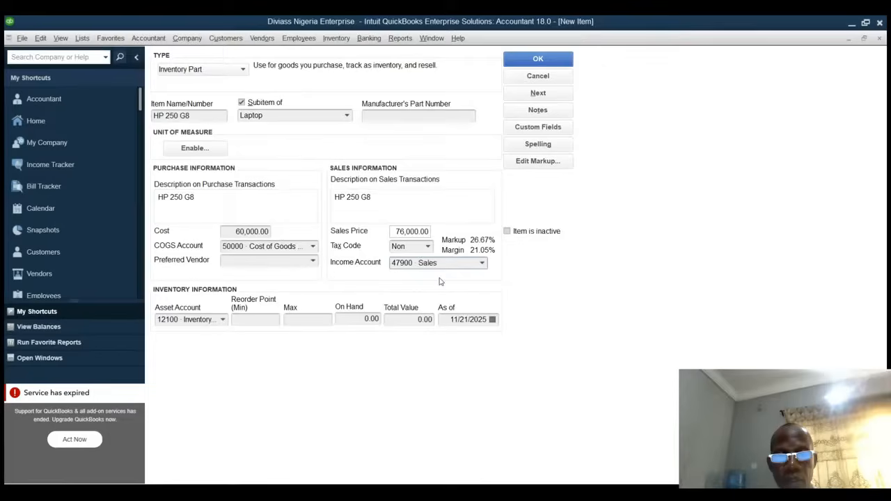
pyautogui.click(223, 321)
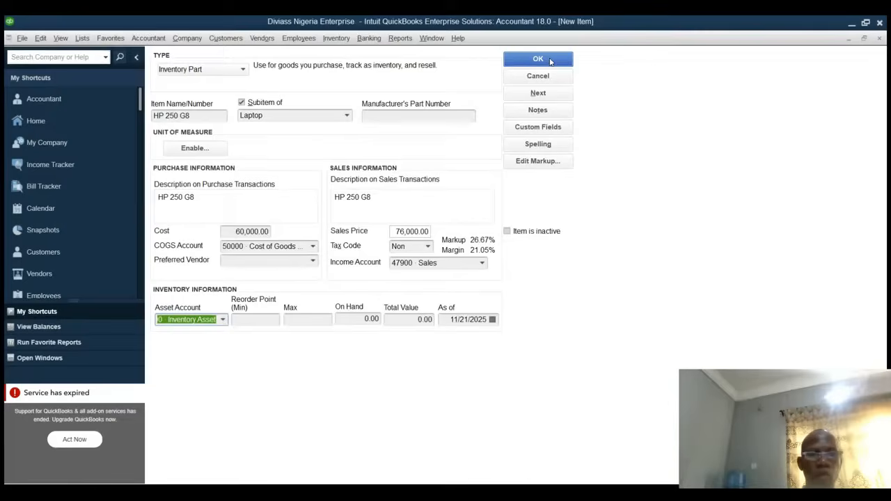
pyautogui.click(550, 61)
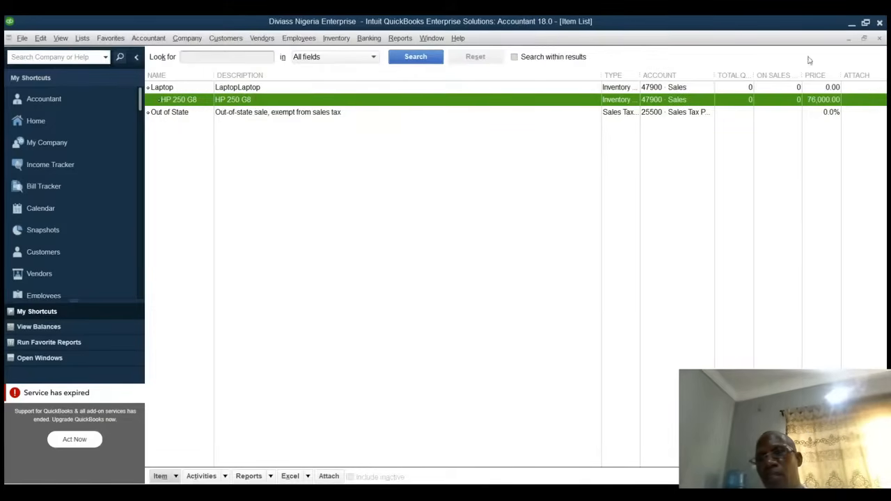
pyautogui.click(880, 39)
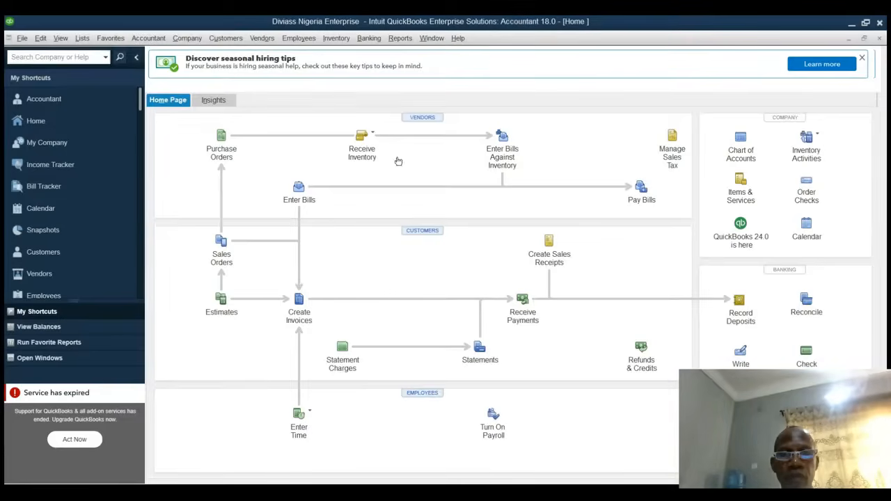
# Step: From the Items & Services list, create a new Inventory Part item named Lenovo Thinkpad as a subitem of Laptop
pyautogui.click(740, 188)
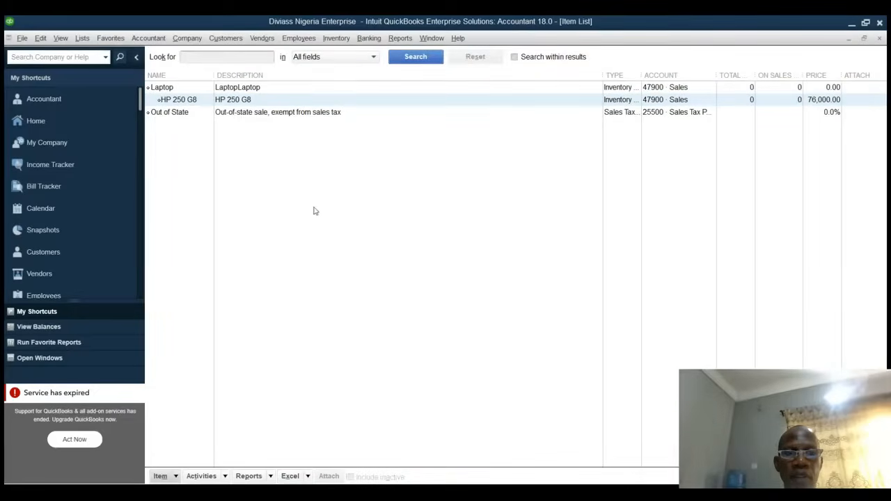
pyautogui.hotkey('ctrl', 'n')
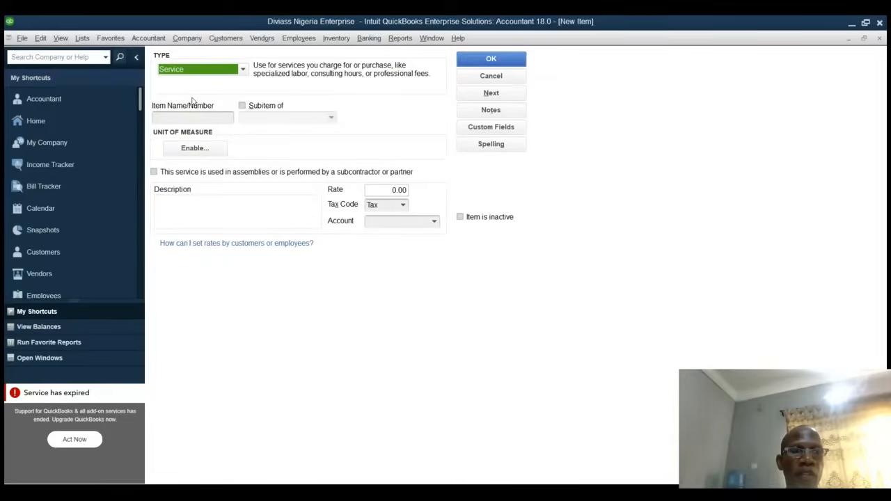
pyautogui.press('Down')
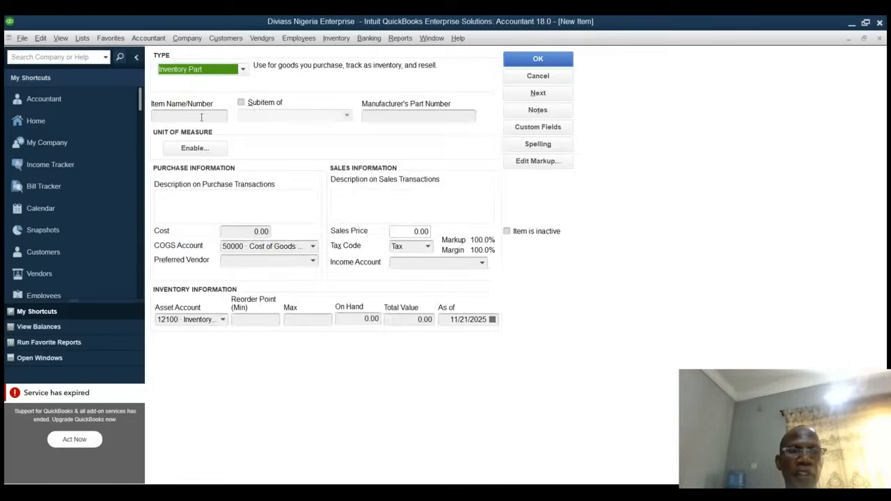
pyautogui.click(188, 116)
pyautogui.write('Lenovo Thinkpad')
pyautogui.click(241, 103)
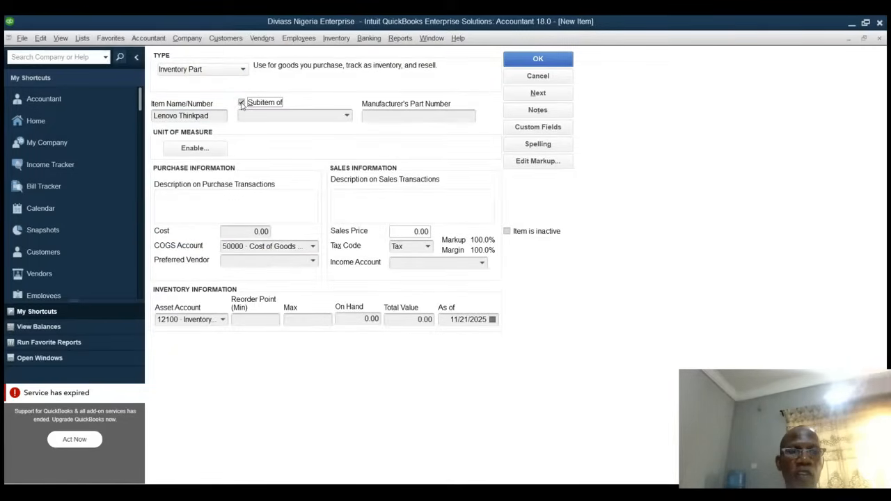
pyautogui.click(346, 115)
pyautogui.click(261, 155)
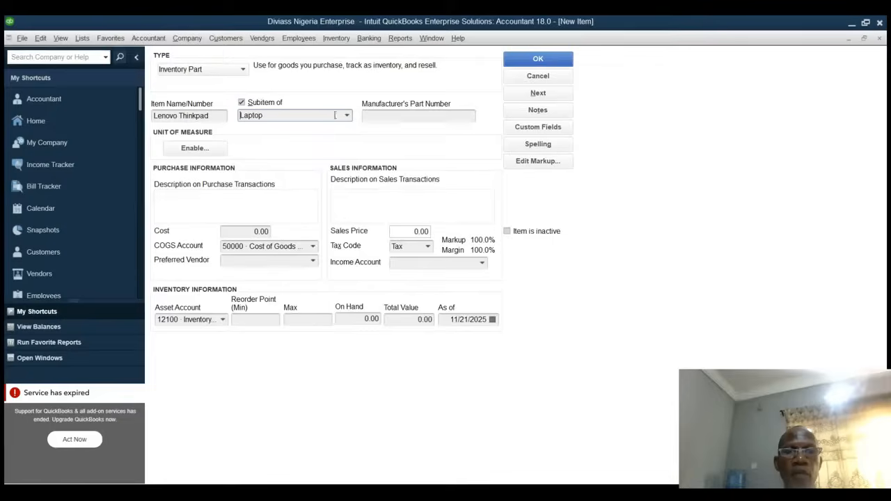
# Step: Enter Lenovo Thinkpad as the purchase and sales description, and set the item's cost to 116,667
pyautogui.click(180, 204)
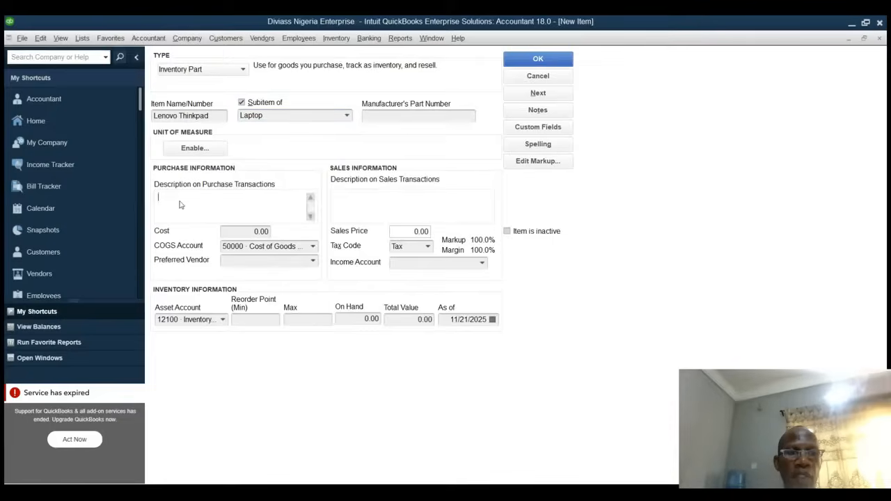
pyautogui.write('Lenovo Thinkpad')
pyautogui.click(343, 199)
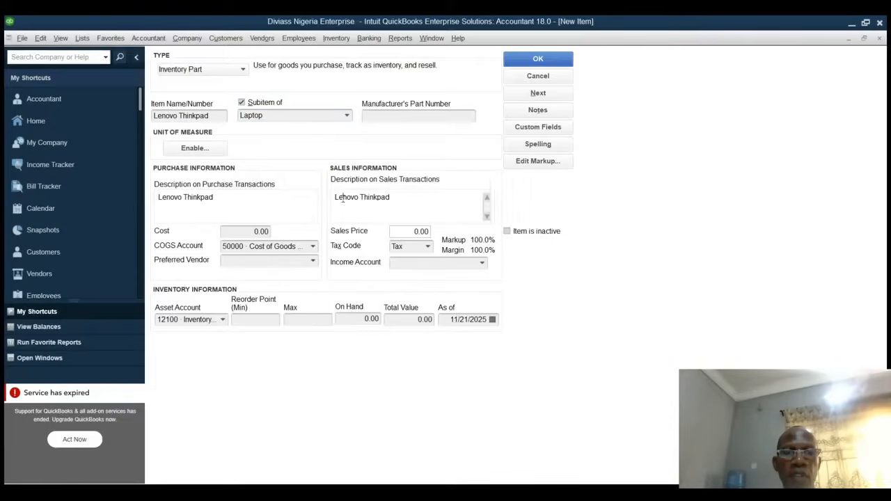
pyautogui.click(261, 231)
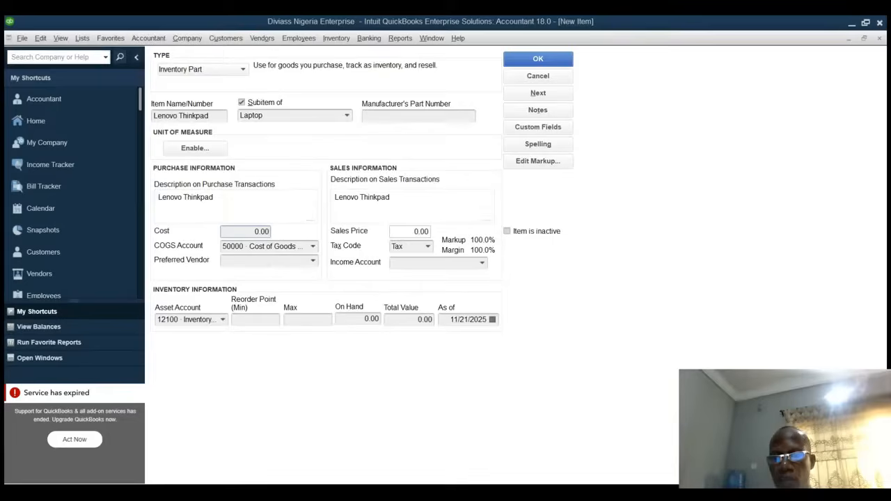
pyautogui.click(255, 231)
pyautogui.write('116667')
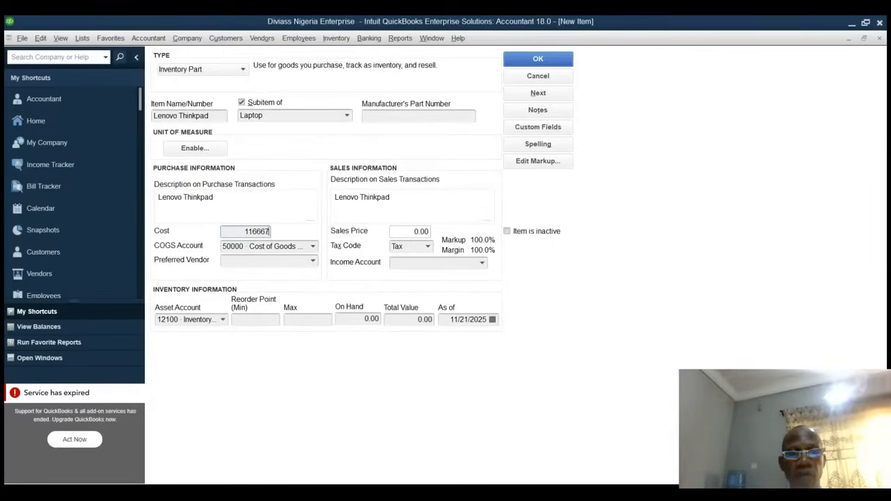
# Step: Complete the Lenovo Thinkpad's sales information with a sales price of 140,000, tax code Non and income account 47900 Sales
pyautogui.click(413, 230)
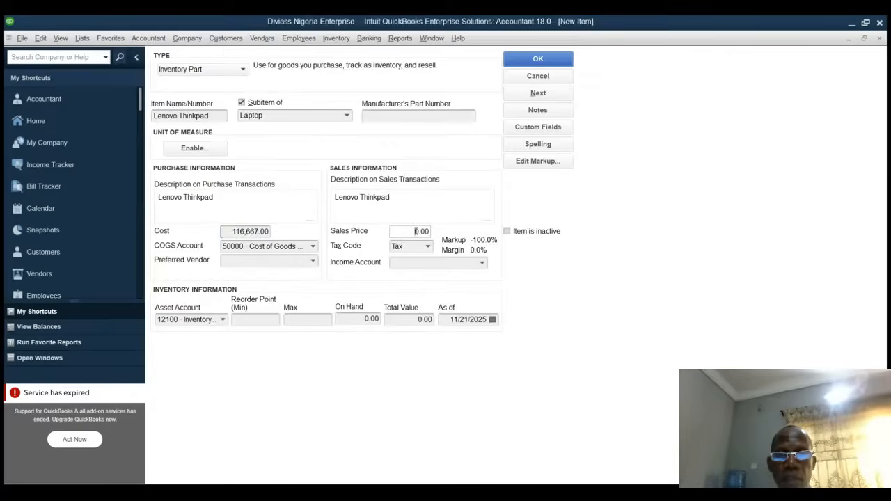
pyautogui.moveTo(413, 230); pyautogui.dragTo(434, 227)
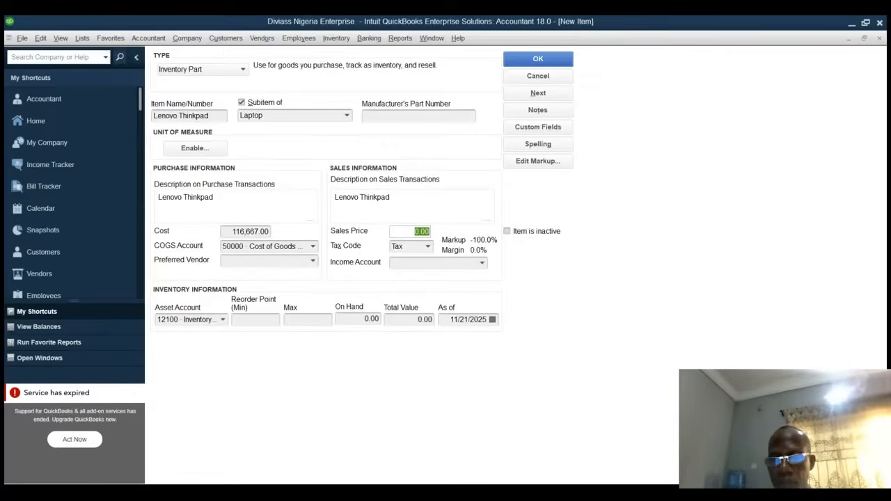
pyautogui.hotkey('alt', 'Tab')
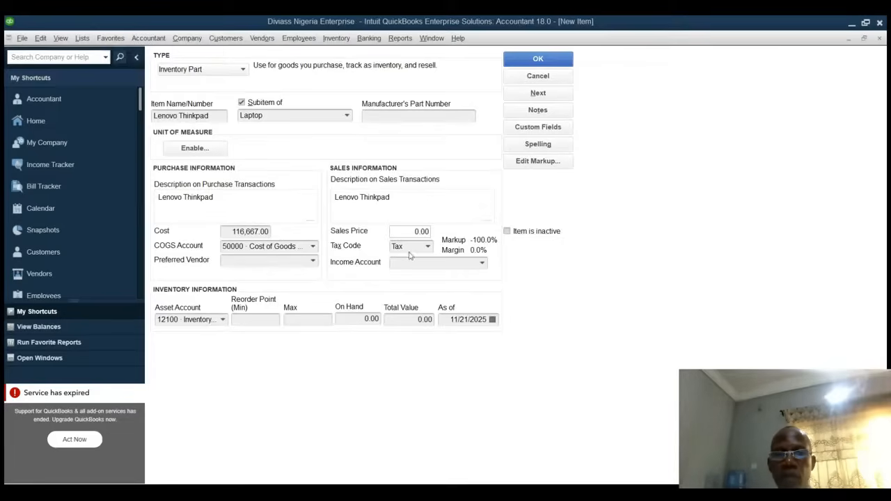
pyautogui.hotkey('alt', 'Tab')
pyautogui.write('140000')
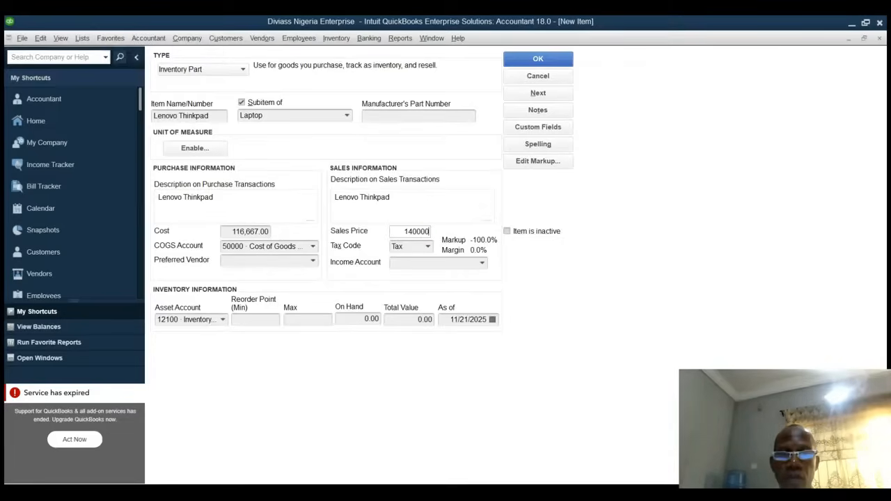
pyautogui.press('Tab')
pyautogui.write('n')
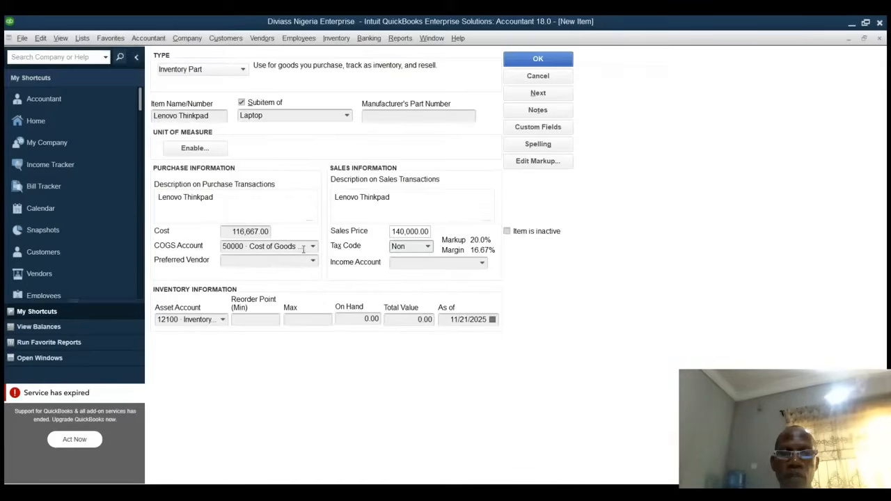
pyautogui.click(479, 264)
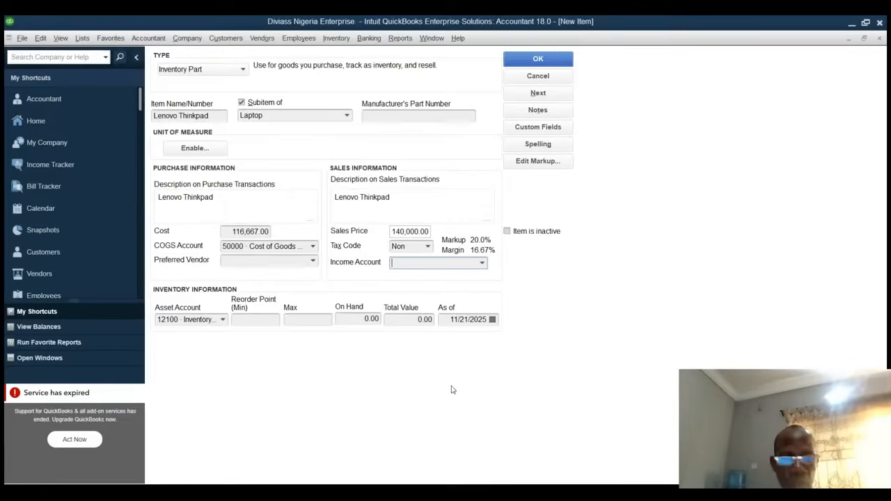
pyautogui.write('s')
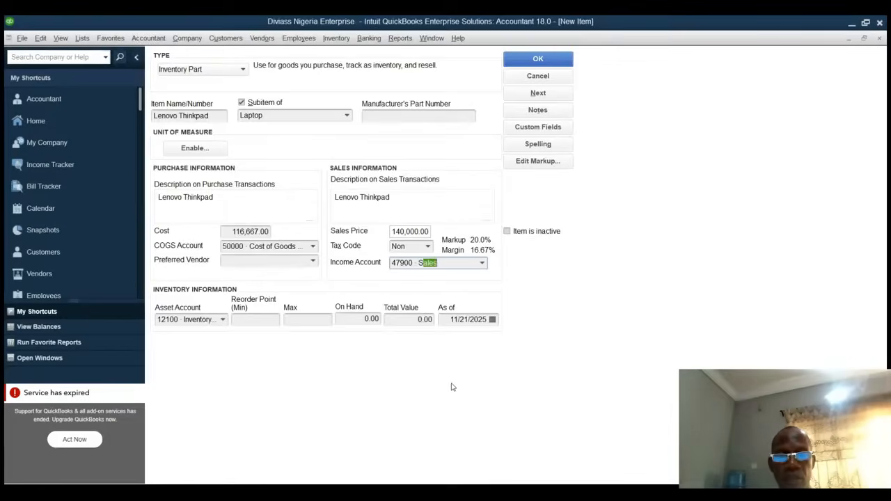
# Step: Save the completed Lenovo Thinkpad item to the item list
pyautogui.click(434, 320)
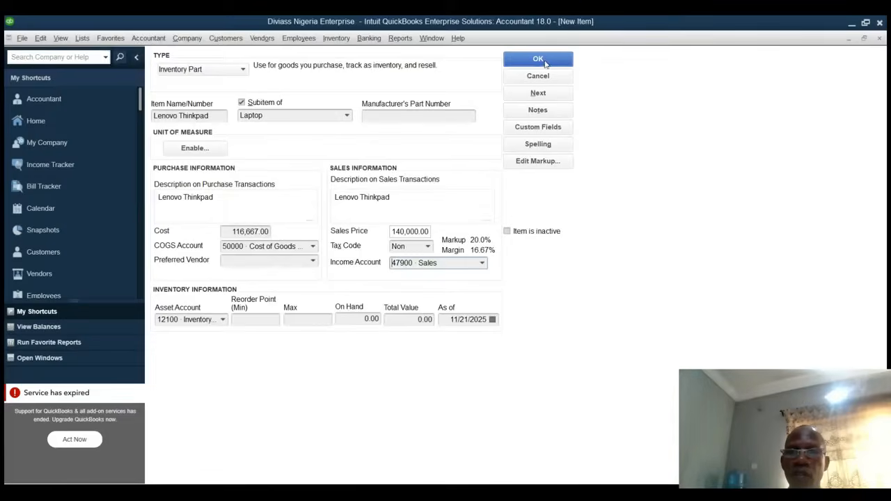
pyautogui.click(538, 62)
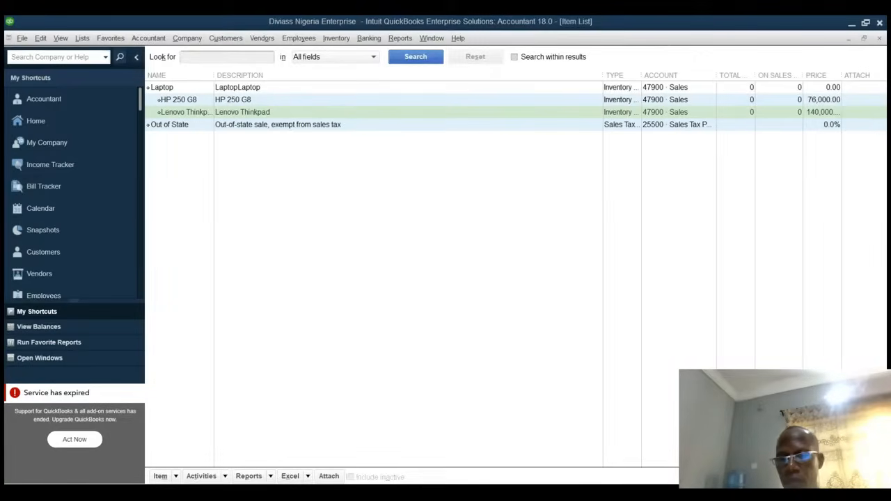
# Step: Create a new Inventory Part item named Infinix Hot 40 as a subitem of Mobile Phones
pyautogui.click(346, 181)
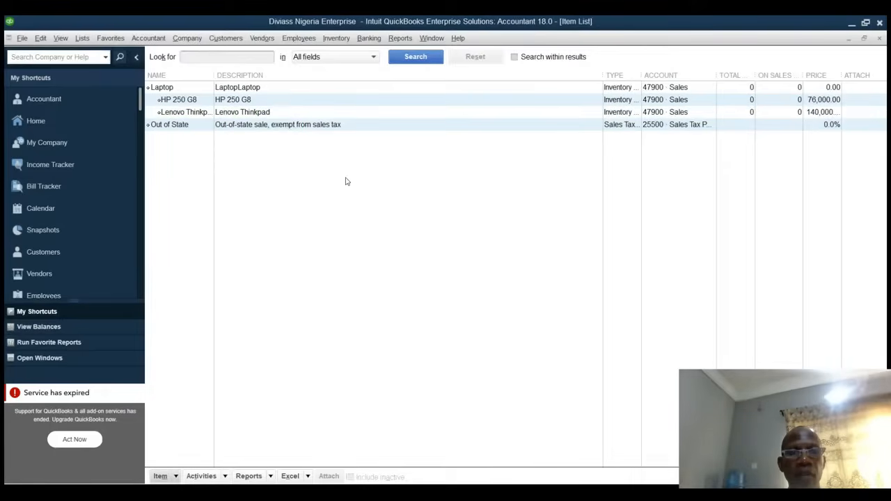
pyautogui.hotkey('ctrl', 'n')
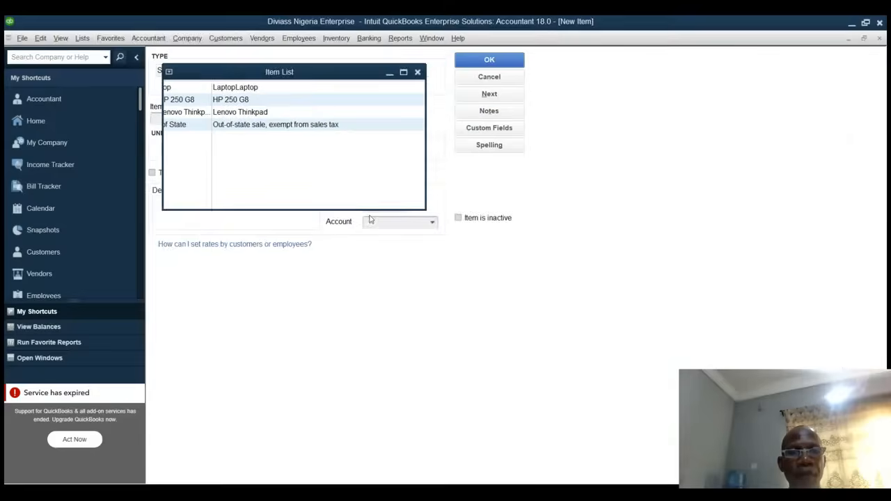
pyautogui.press('Down')
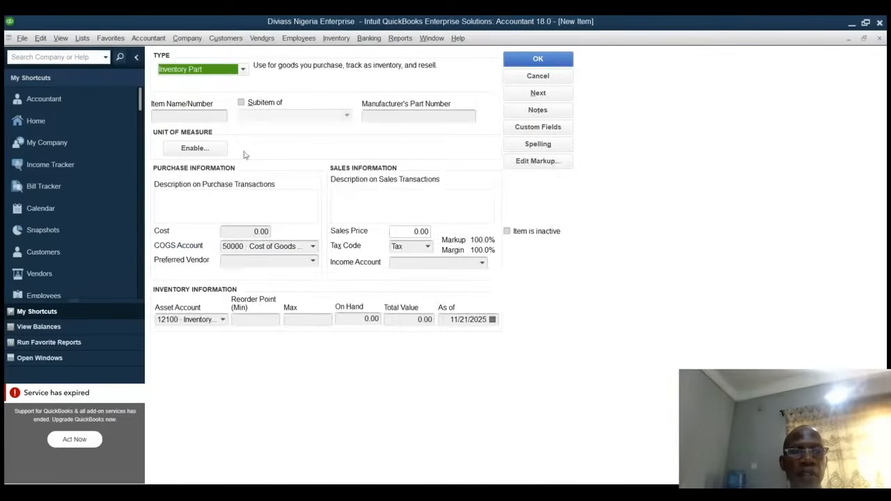
pyautogui.press('Tab')
pyautogui.write('Infinix Hot 40')
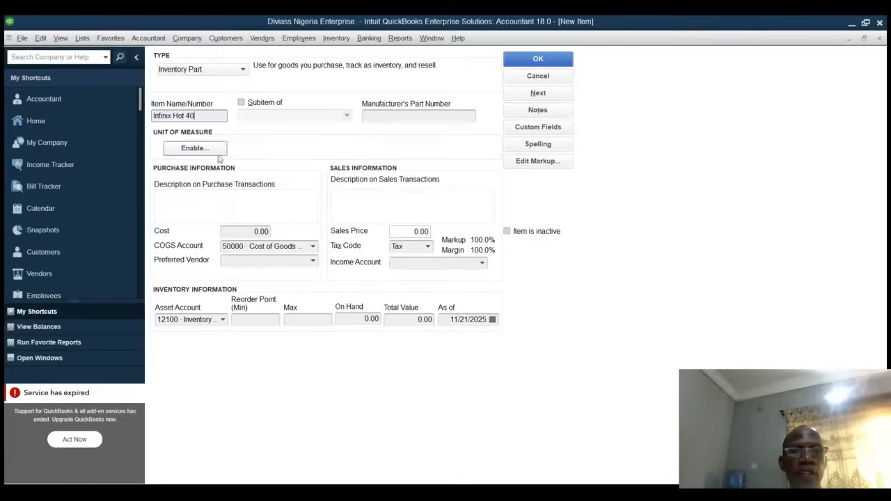
pyautogui.click(240, 104)
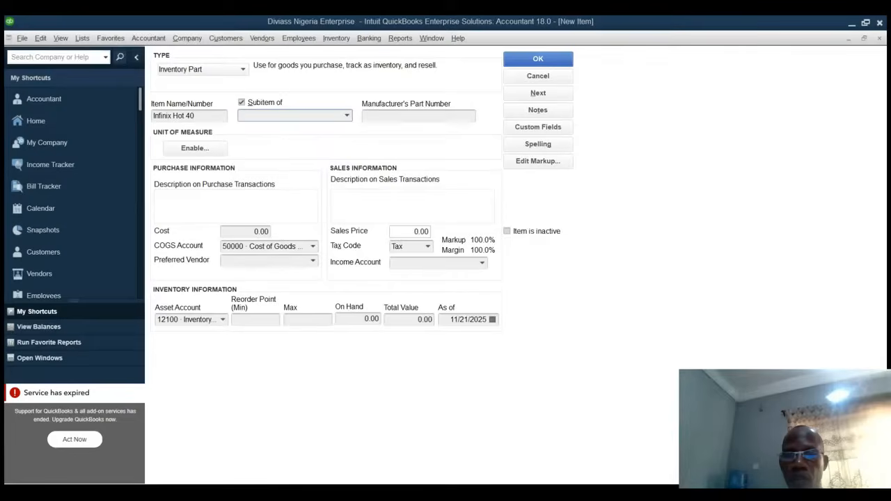
pyautogui.click(292, 138)
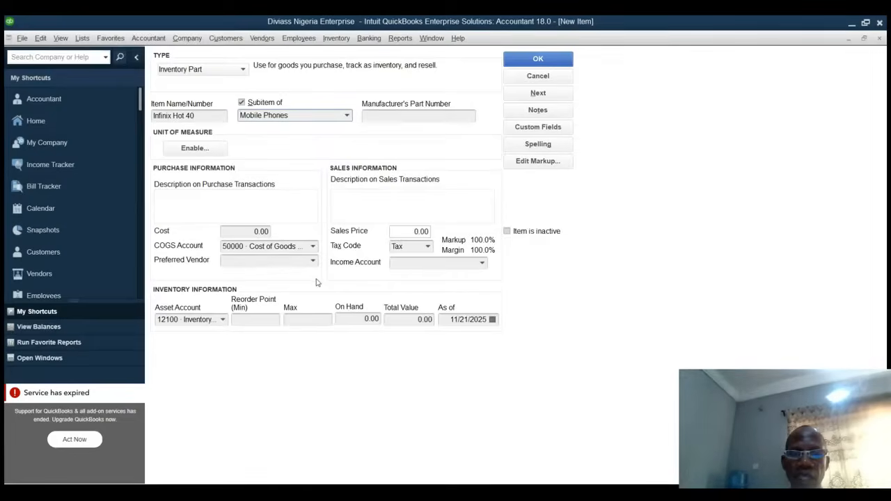
# Step: Set the Infinix Hot 40's tax code to Non and its cost to 12,000
pyautogui.click(417, 247)
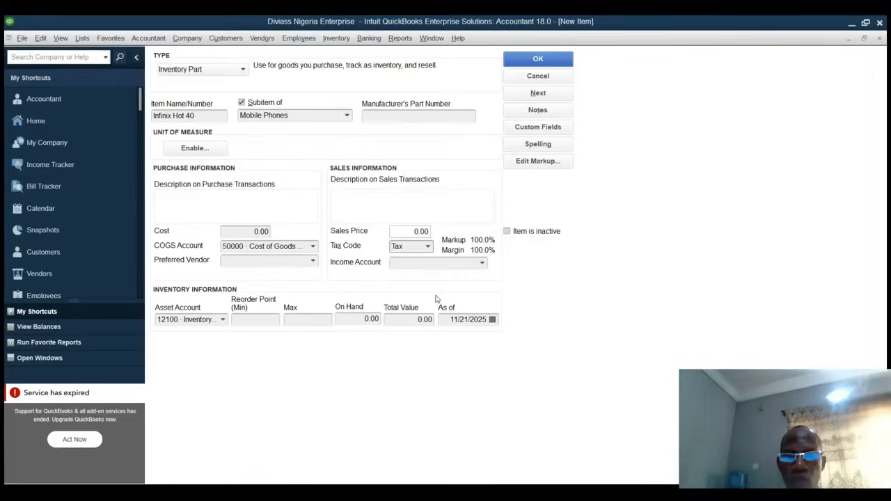
pyautogui.write('Non')
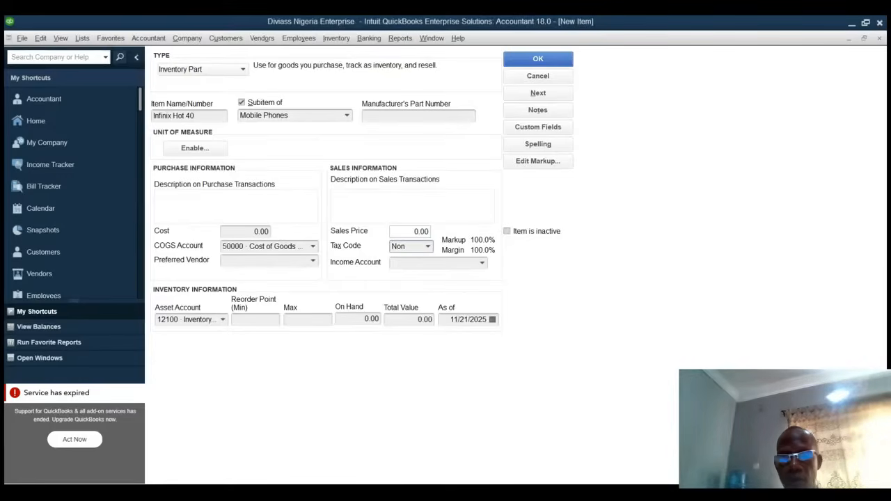
pyautogui.click(258, 232)
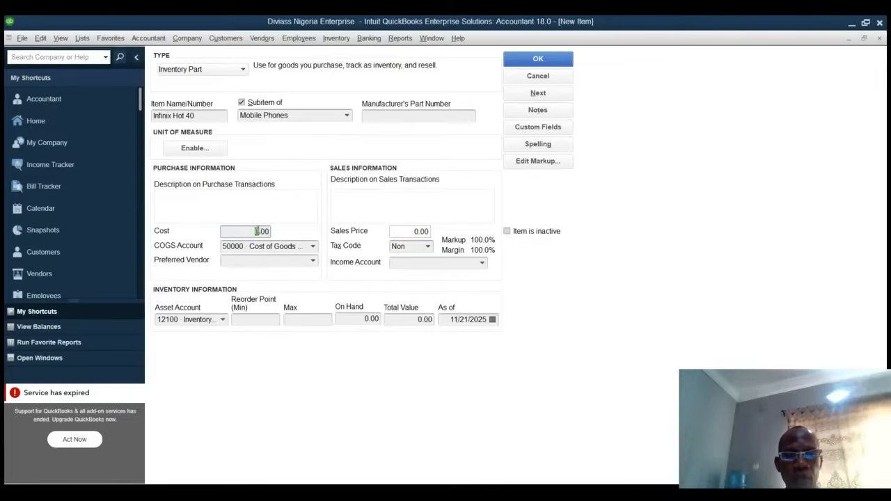
pyautogui.write('12,')
pyautogui.write('000')
pyautogui.press('Tab')
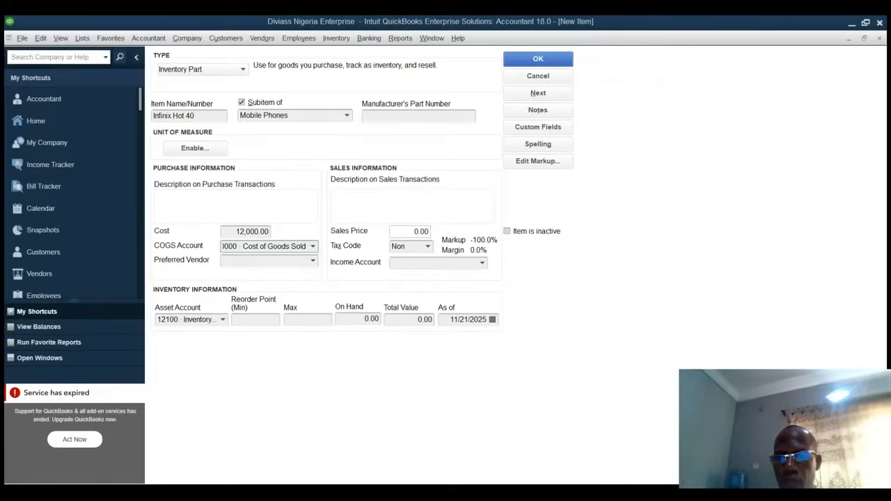
# Step: Give the Infinix Hot 40 a sales price of 15,000 and income account 47900 Sales, and save the item
pyautogui.click(415, 233)
pyautogui.write('15,000')
pyautogui.press('Tab')
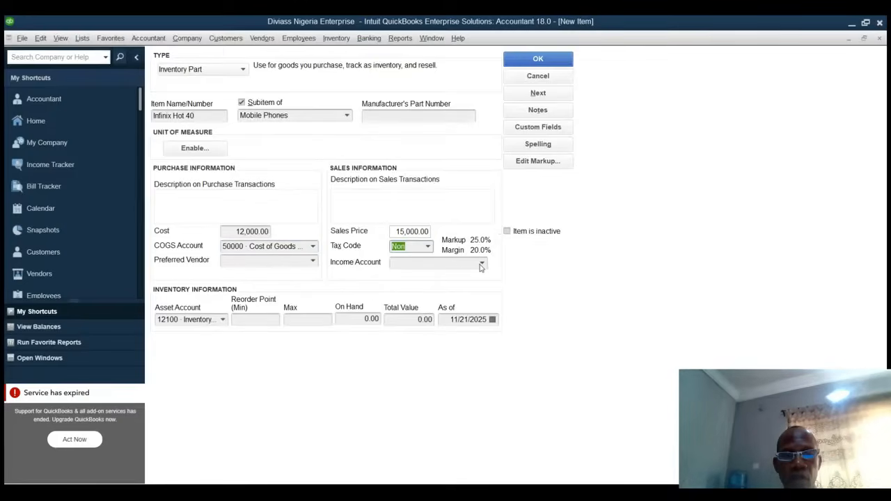
pyautogui.click(479, 264)
pyautogui.click(466, 280)
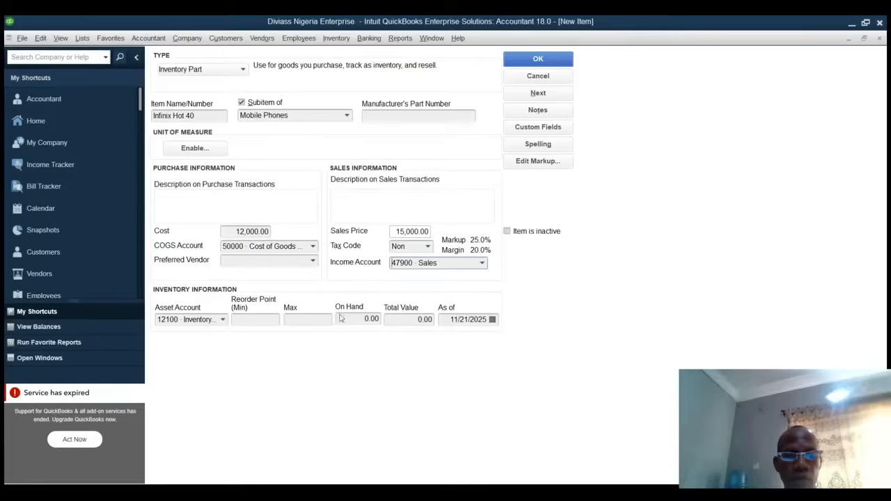
pyautogui.click(538, 60)
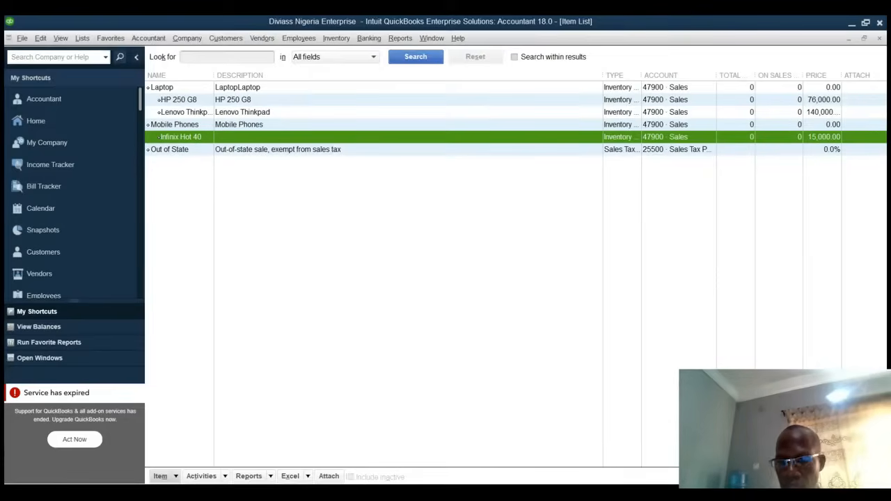
# Step: Start a new Inventory Part item from the item list and name it Accessories
pyautogui.click(759, 482)
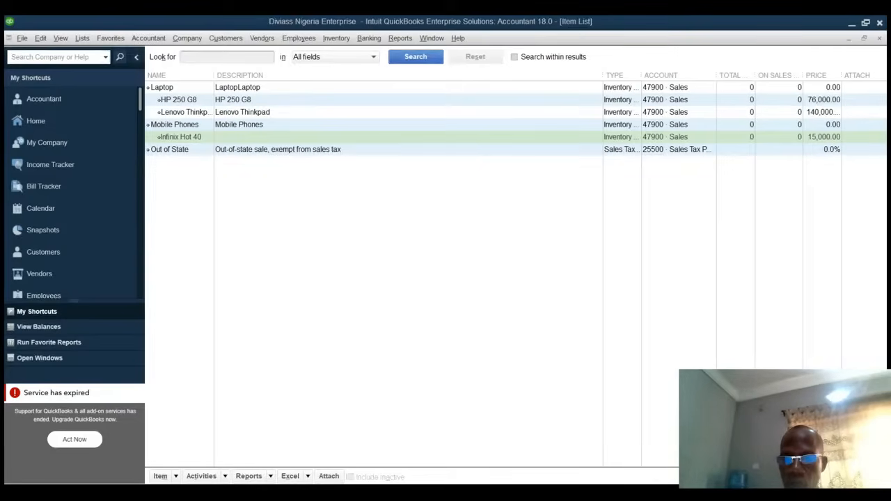
pyautogui.click(162, 477)
pyautogui.click(319, 202)
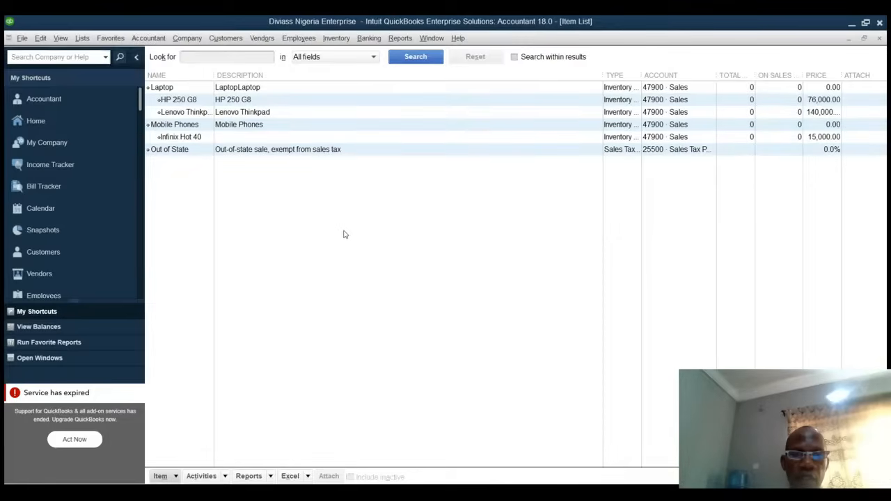
pyautogui.hotkey('ctrl', 'n')
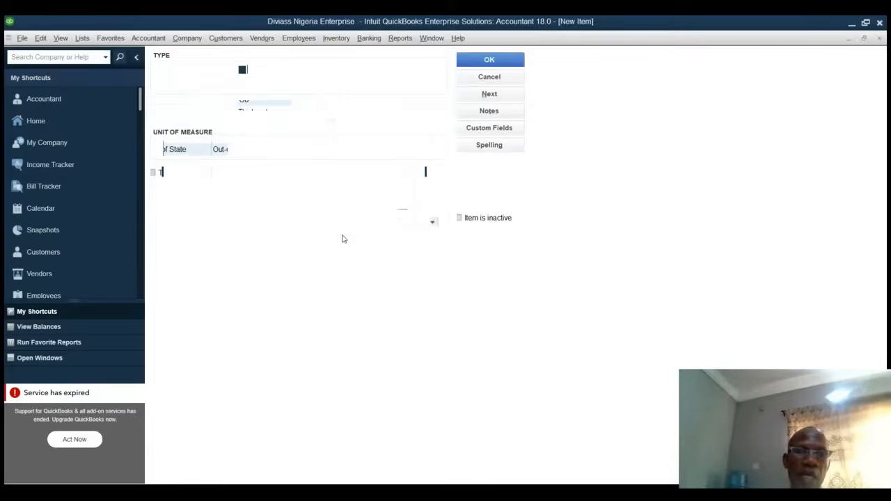
pyautogui.press('i')
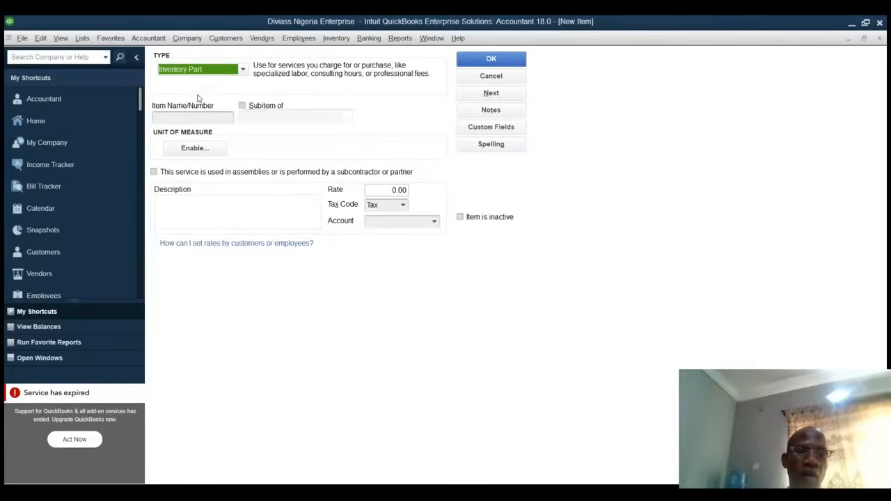
pyautogui.click(199, 119)
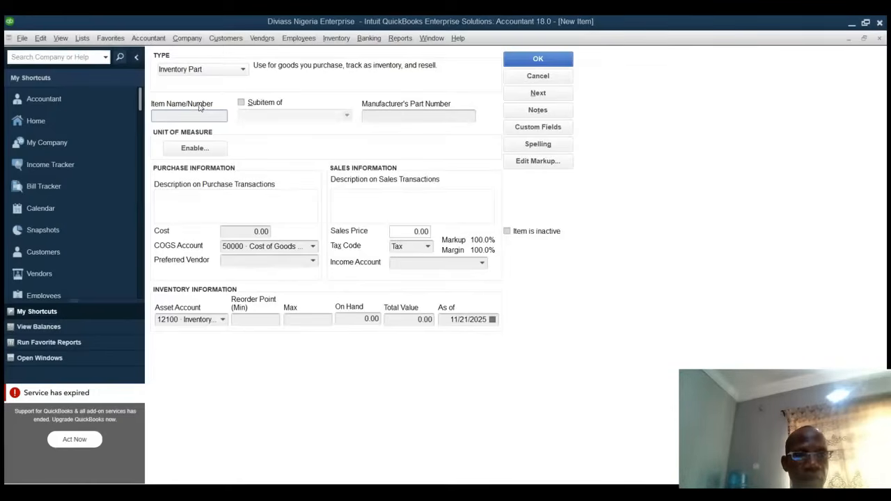
pyautogui.write('A')
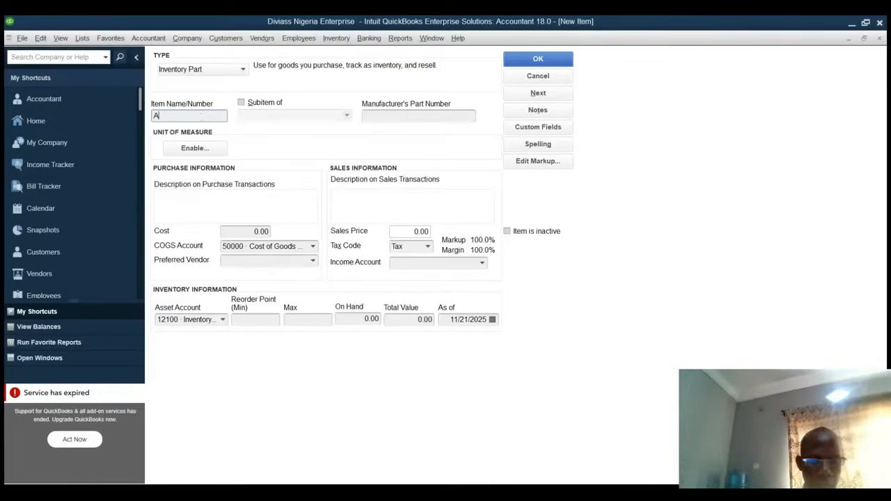
pyautogui.write('ccessories')
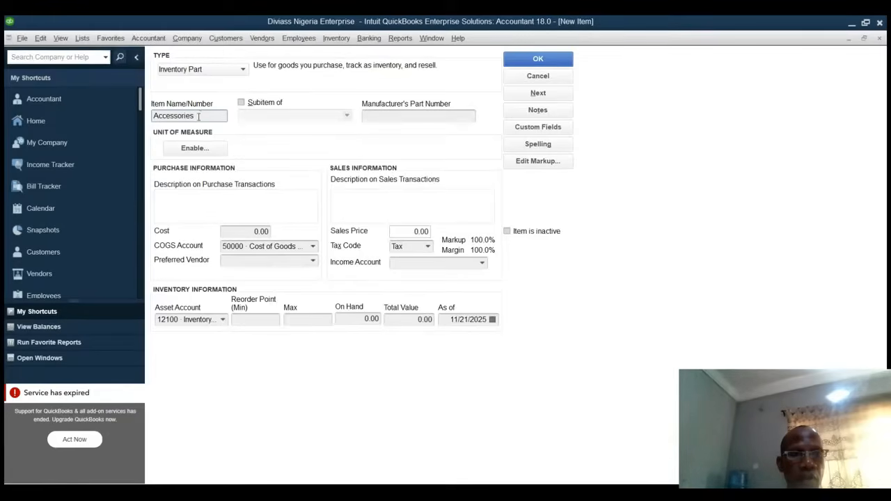
# Step: Copy the item name Accessories into both the purchase and sales descriptions
pyautogui.moveTo(200, 116); pyautogui.dragTo(154, 116)
pyautogui.hotkey('ctrl', 'c')
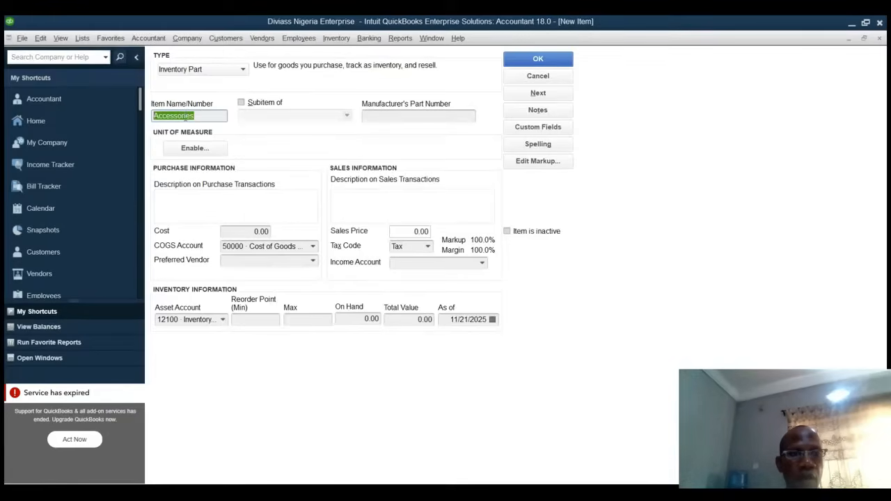
pyautogui.click(190, 209)
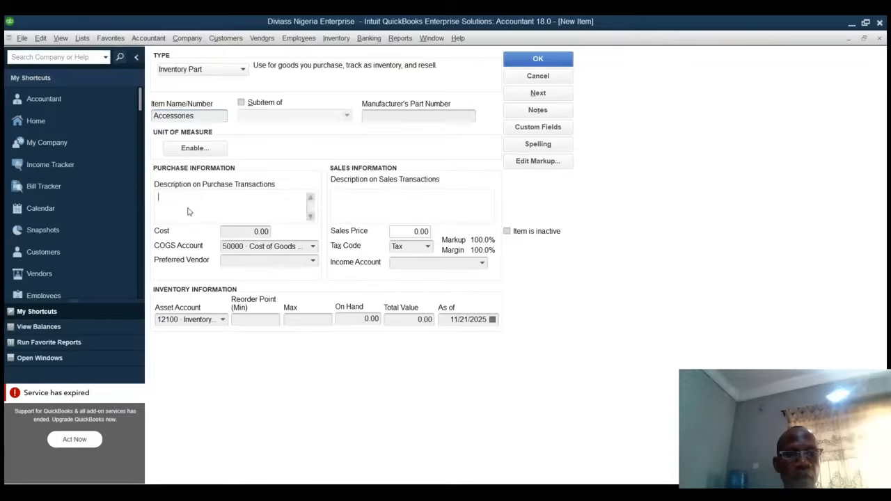
pyautogui.hotkey('ctrl', 'v')
pyautogui.click(370, 211)
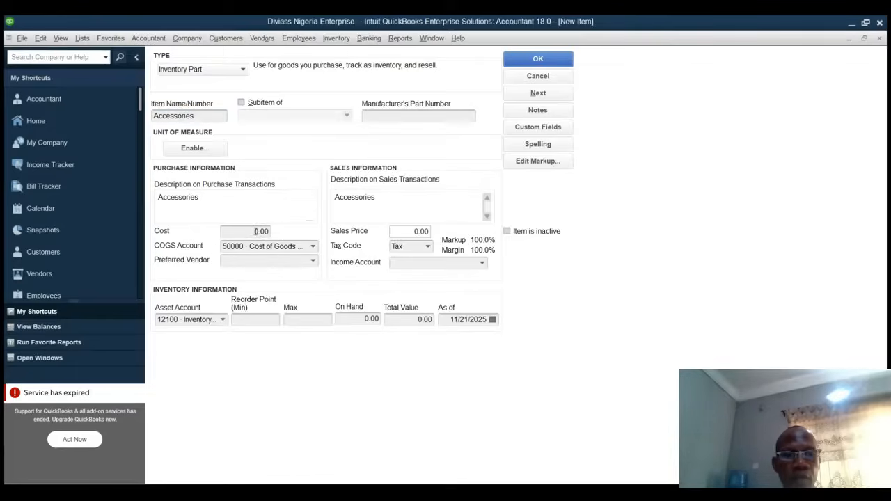
# Step: Set the Accessories item's tax code to Non and income account to 47900 Sales, and save it
pyautogui.click(427, 247)
pyautogui.write('n')
pyautogui.click(435, 265)
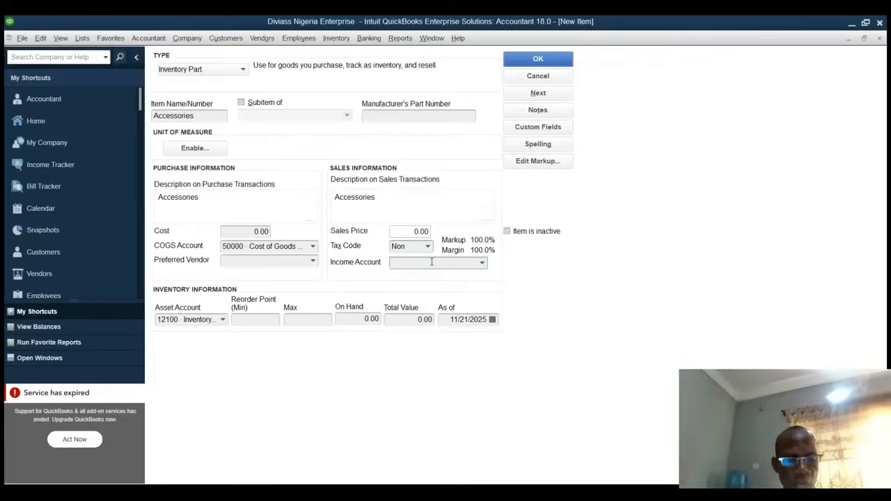
pyautogui.write('s')
pyautogui.press('Tab')
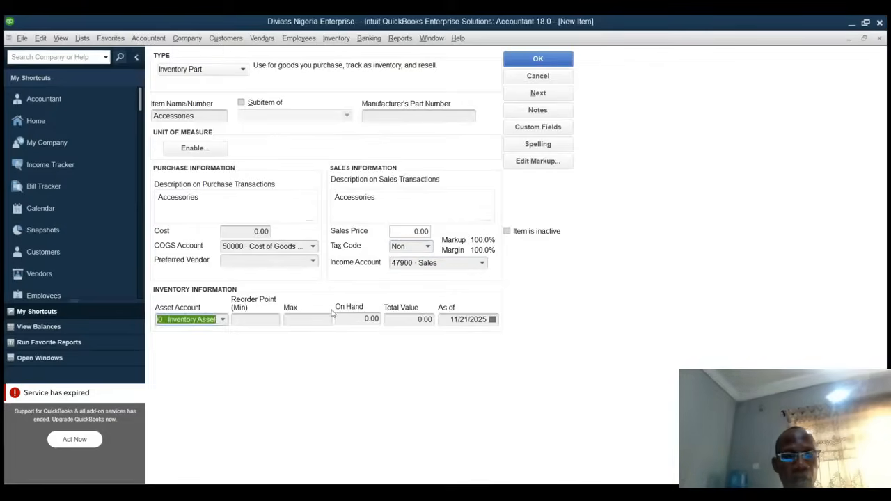
pyautogui.click(540, 61)
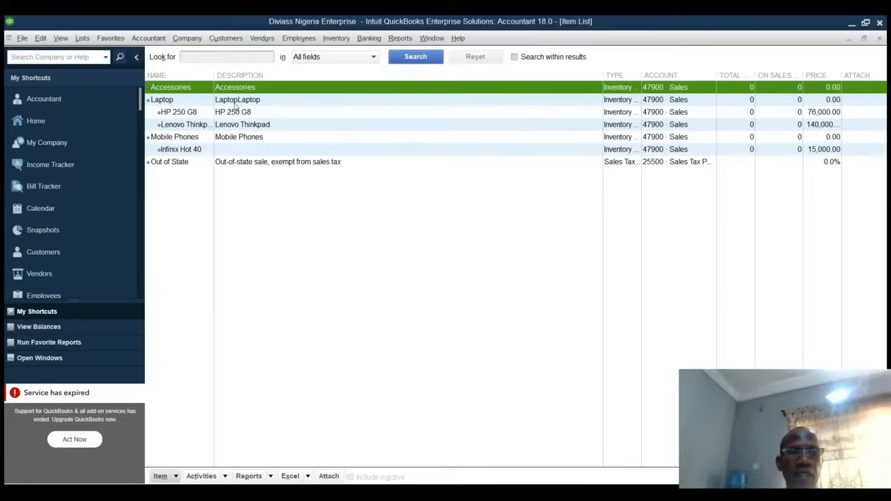
# Step: Create a new Inventory Part item named Computer Mouse as a subitem of Accessories
pyautogui.click(408, 299)
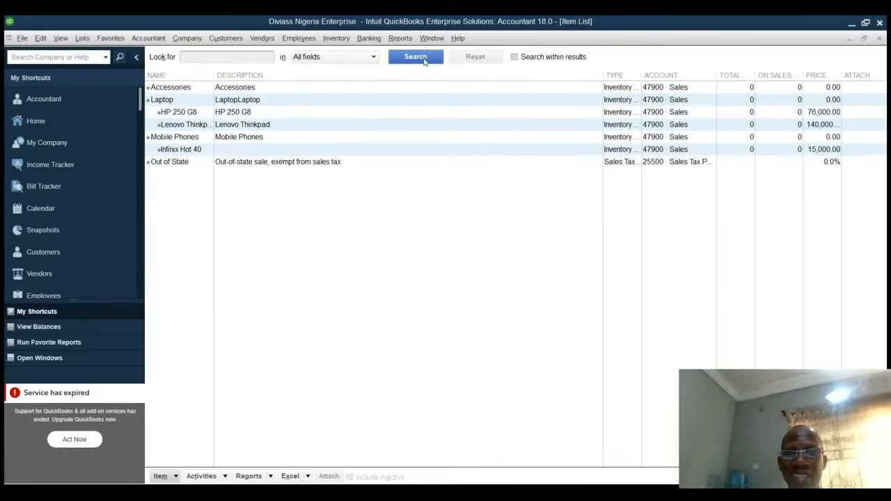
pyautogui.hotkey('ctrl', 'n')
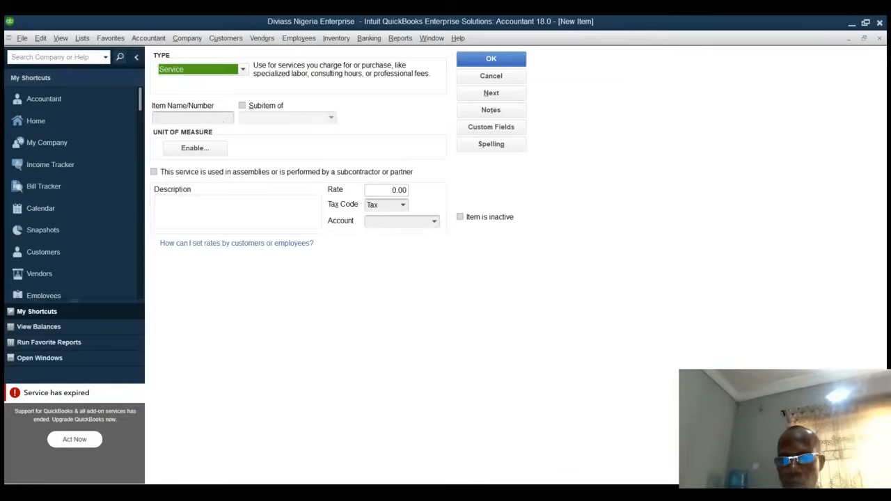
pyautogui.click(223, 119)
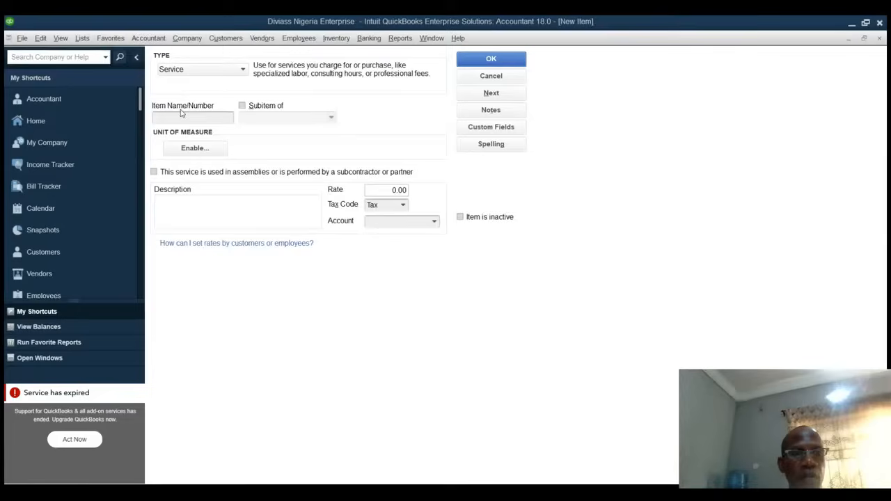
pyautogui.click(239, 75)
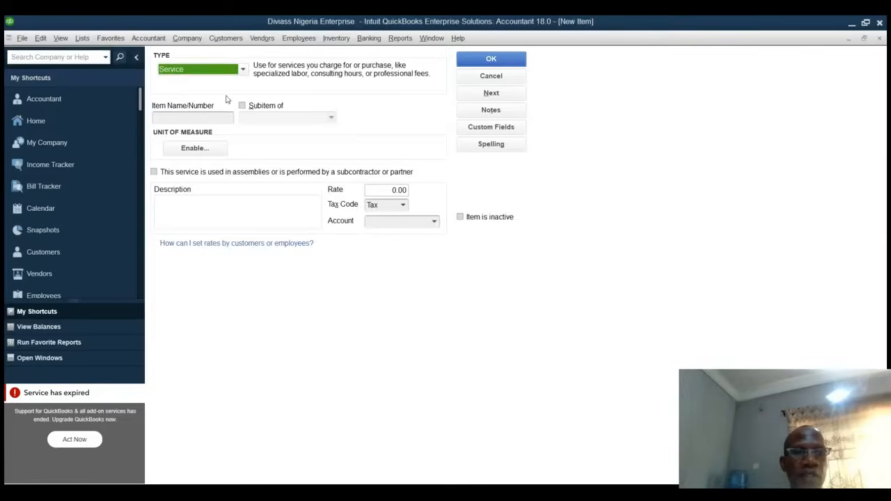
pyautogui.press('Down')
pyautogui.click(197, 117)
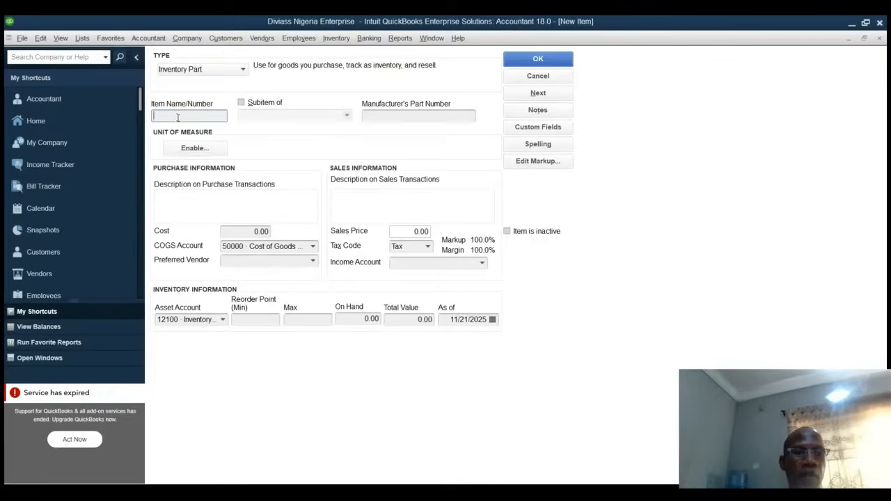
pyautogui.write('Computer Mouse')
pyautogui.click(242, 103)
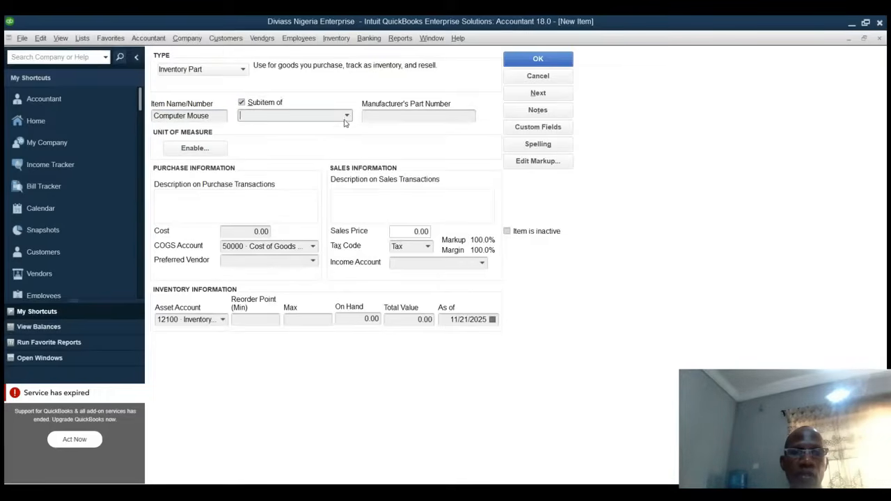
pyautogui.click(276, 157)
# Step: Enter Computer Mouse as both the purchase and sales descriptions of the new item
pyautogui.click(189, 206)
pyautogui.write('Computer Mouse')
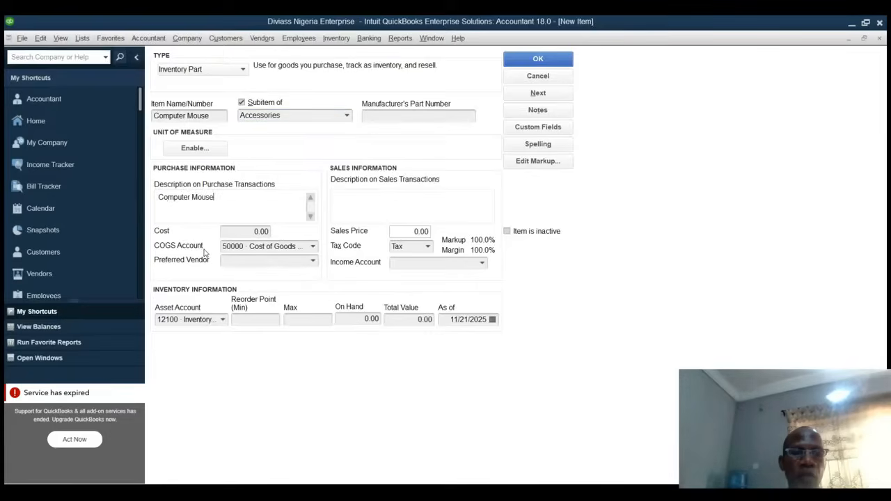
pyautogui.click(348, 200)
# Step: Set the Computer Mouse item's cost to 167 and its sales price to 267
pyautogui.click(249, 230)
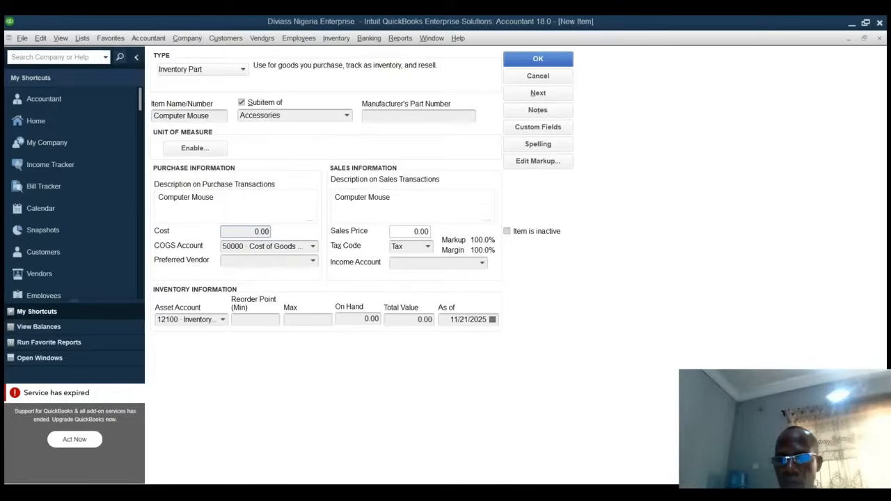
pyautogui.doubleClick(252, 231)
pyautogui.write('167')
pyautogui.press('Tab')
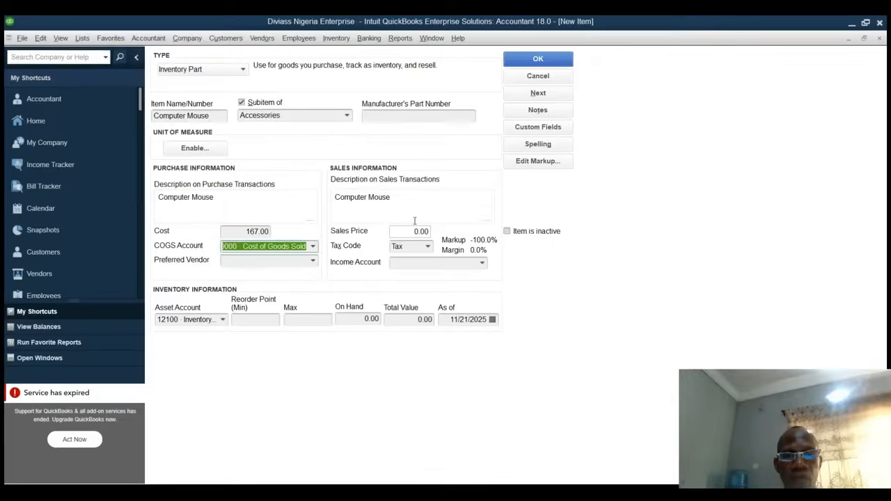
pyautogui.doubleClick(420, 230)
pyautogui.write('267')
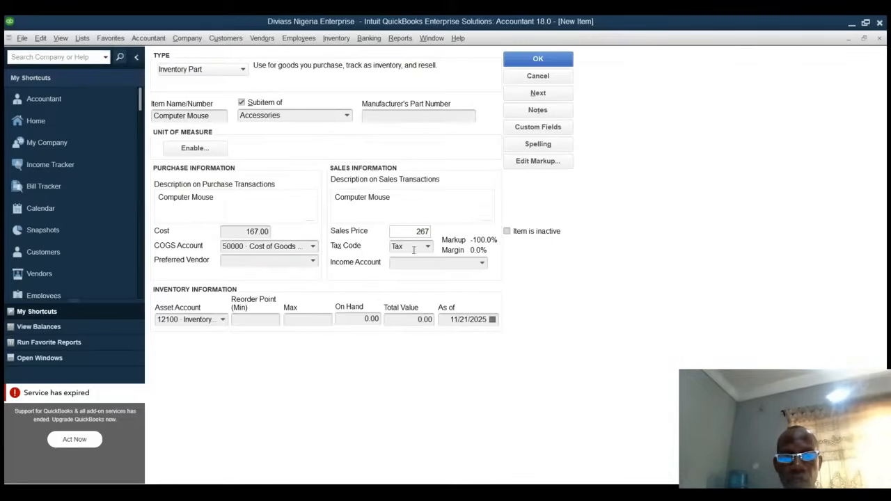
# Step: Set the Computer Mouse item's tax code to Non and income account to 47900 Sales, and save it
pyautogui.click(428, 248)
pyautogui.click(431, 300)
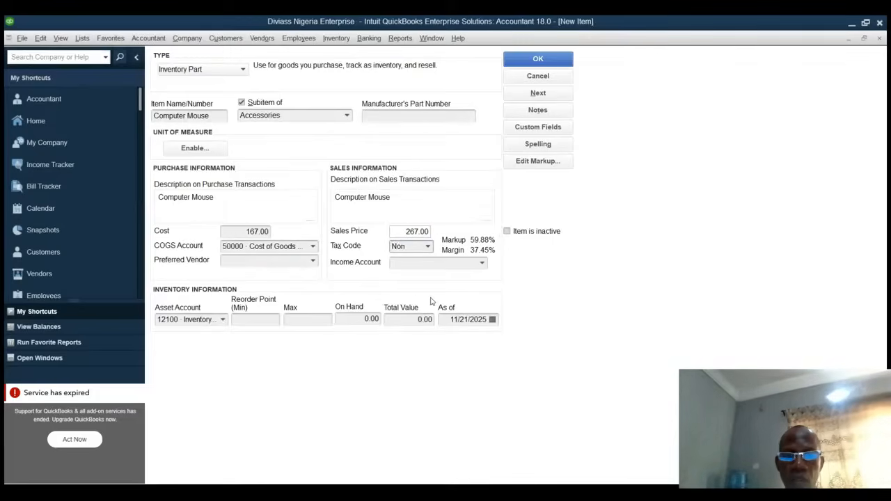
pyautogui.click(430, 262)
pyautogui.write('47900')
pyautogui.press('Tab')
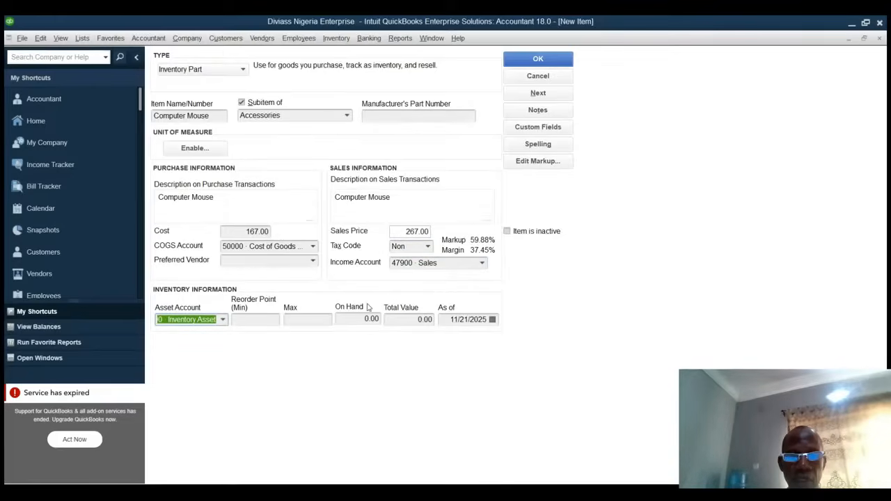
pyautogui.click(311, 249)
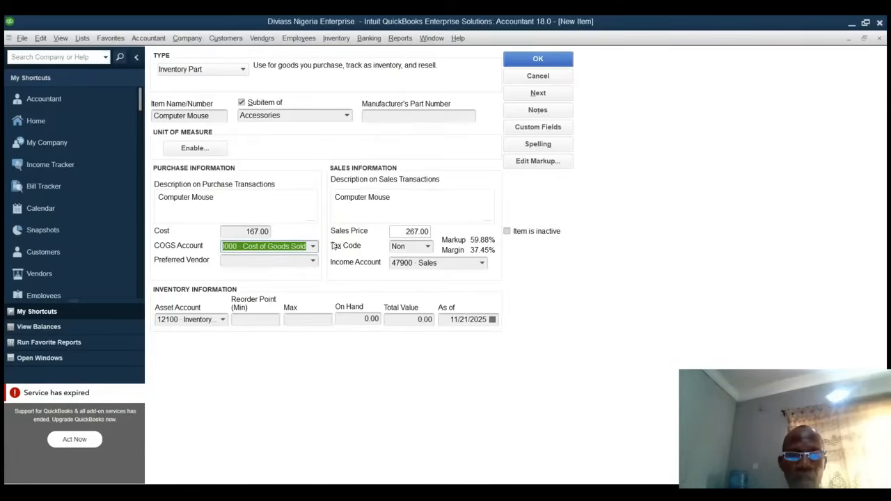
pyautogui.click(534, 60)
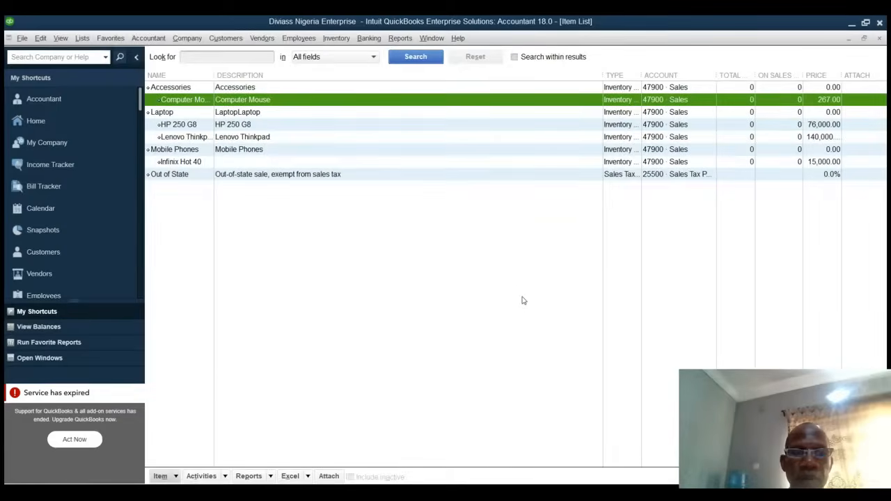
# Step: Start a new Inventory Part item from the item list and name it Consumables
pyautogui.click(387, 240)
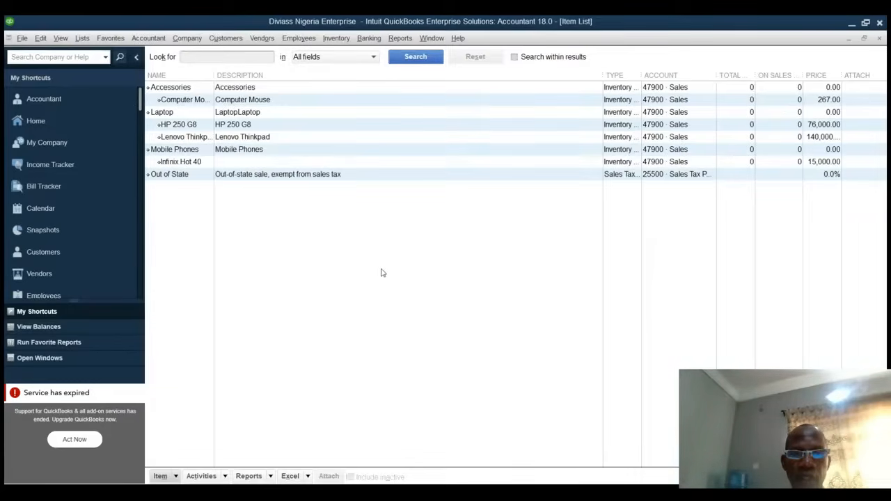
pyautogui.hotkey('ctrl', 'n')
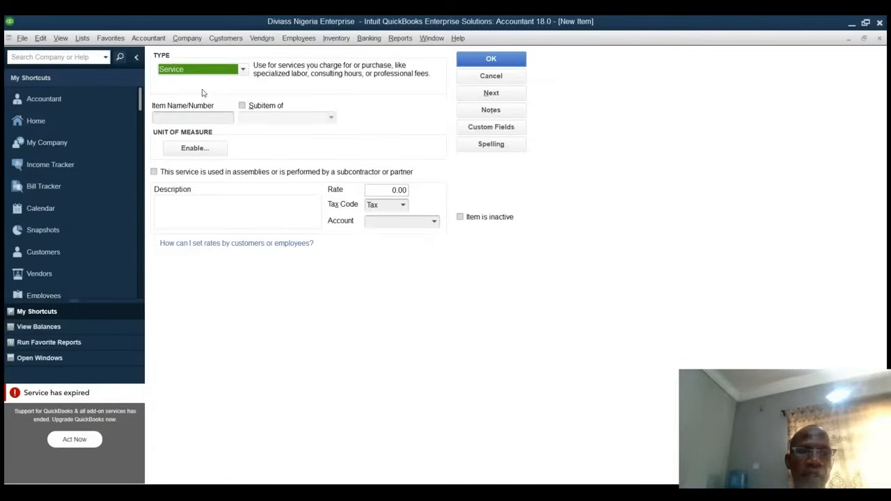
pyautogui.press('Down')
pyautogui.click(203, 117)
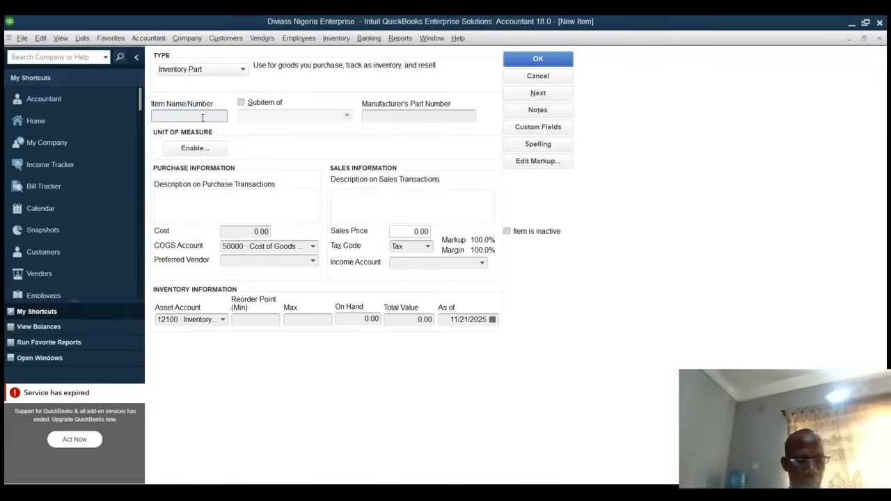
pyautogui.write('Consumables')
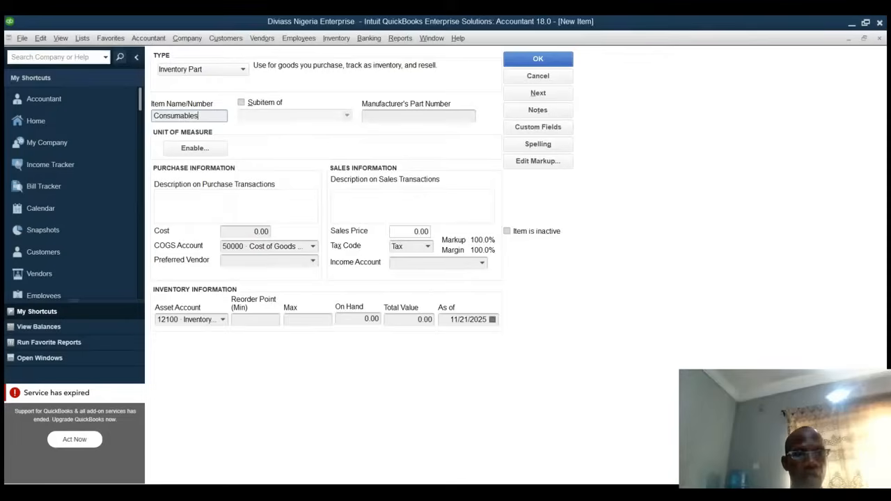
# Step: Copy the item name Consumables into both the purchase and sales descriptions
pyautogui.click(193, 198)
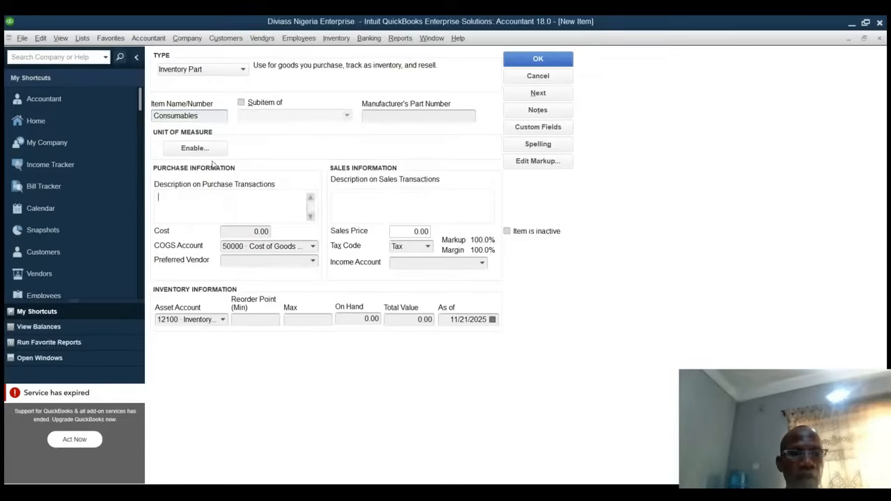
pyautogui.moveTo(209, 114); pyautogui.dragTo(121, 116)
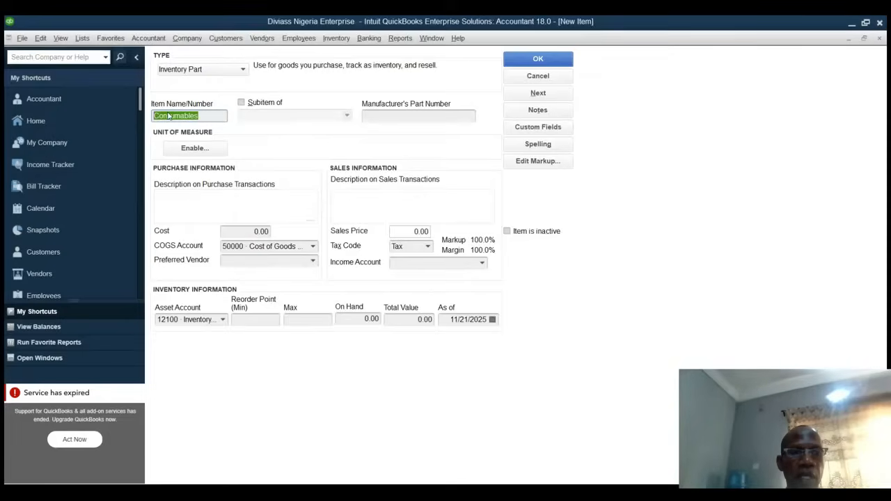
pyautogui.click(183, 198)
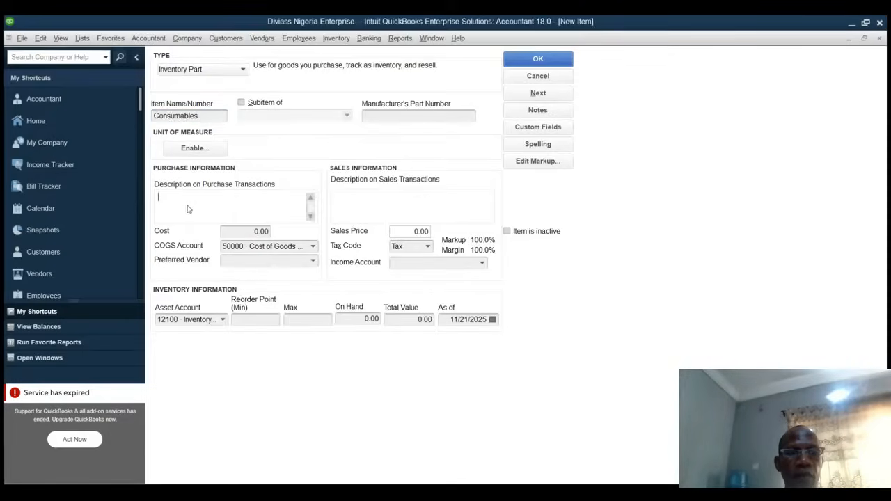
pyautogui.write('Consumables')
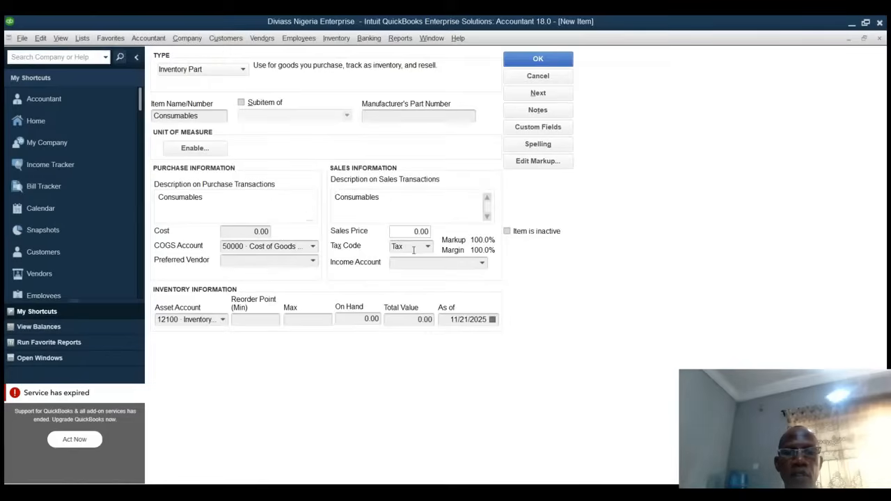
# Step: Set the Consumables item's tax code to Non and income account to 47900 Sales, and save it
pyautogui.click(428, 252)
pyautogui.click(436, 264)
pyautogui.write('s')
pyautogui.click(429, 315)
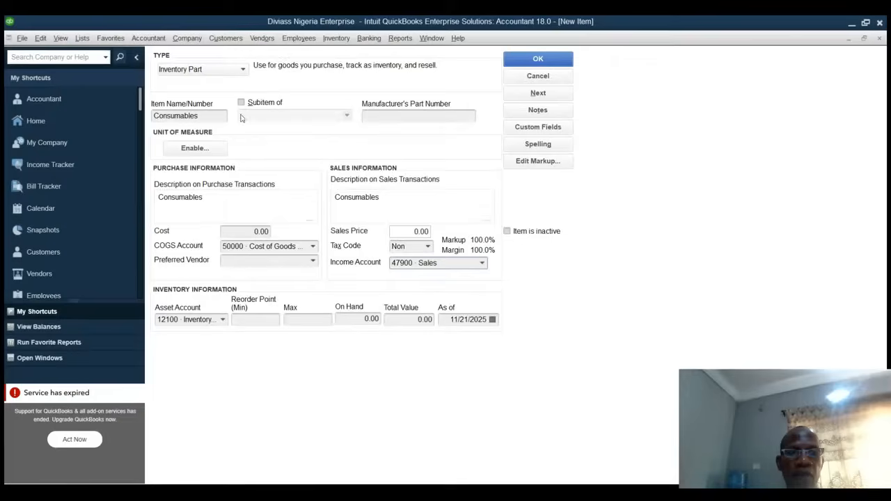
pyautogui.click(526, 58)
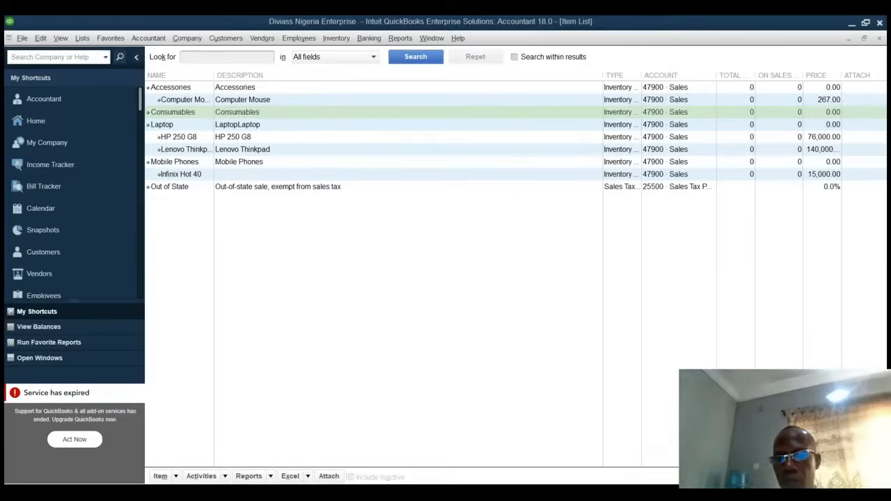
pyautogui.click(150, 112)
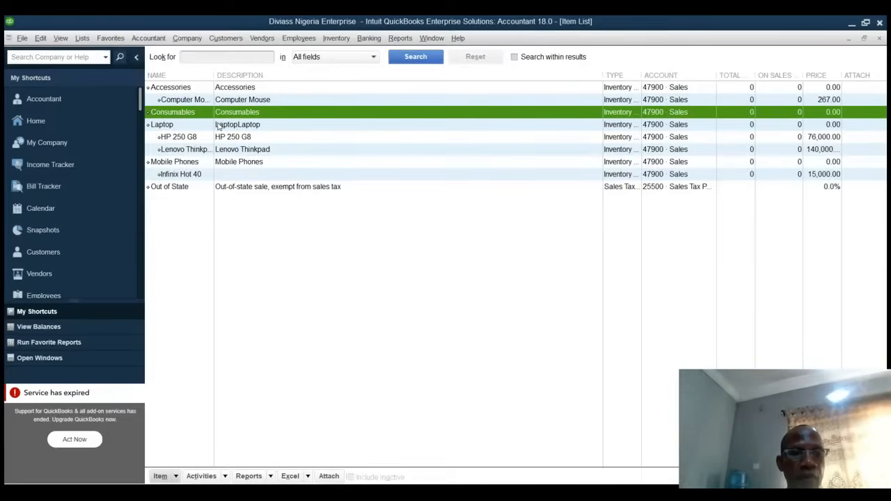
pyautogui.click(300, 243)
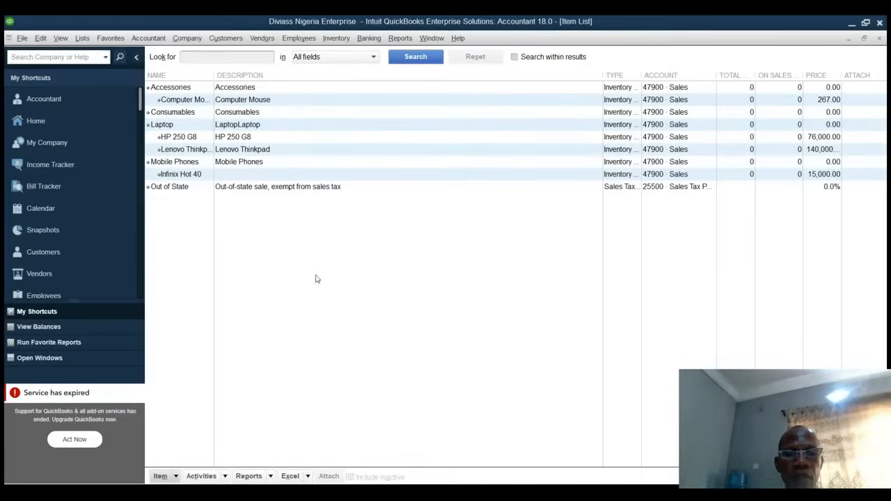
pyautogui.hotkey('ctrl', 'n')
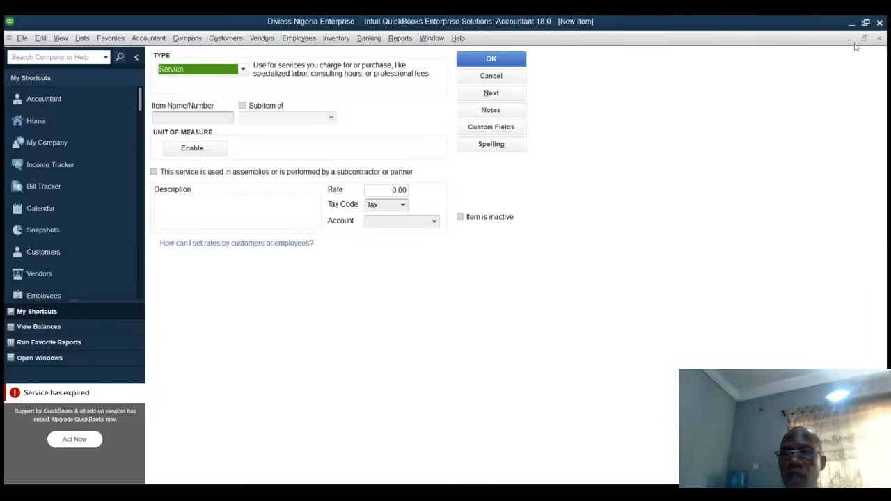
pyautogui.click(879, 39)
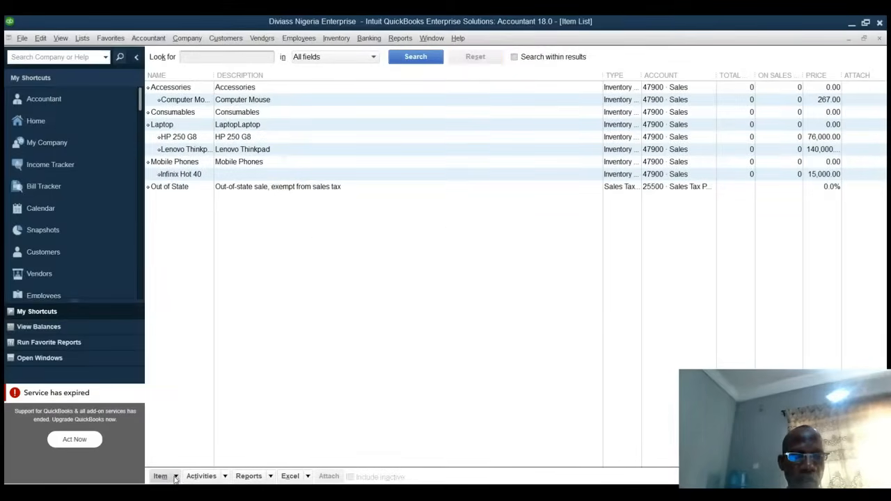
# Step: Create a new Inventory Part item named HP 415 Ink as a subitem of Consumables
pyautogui.hotkey('ctrl', 'n')
pyautogui.click(197, 94)
pyautogui.click(200, 116)
pyautogui.write('HP 415 Ink')
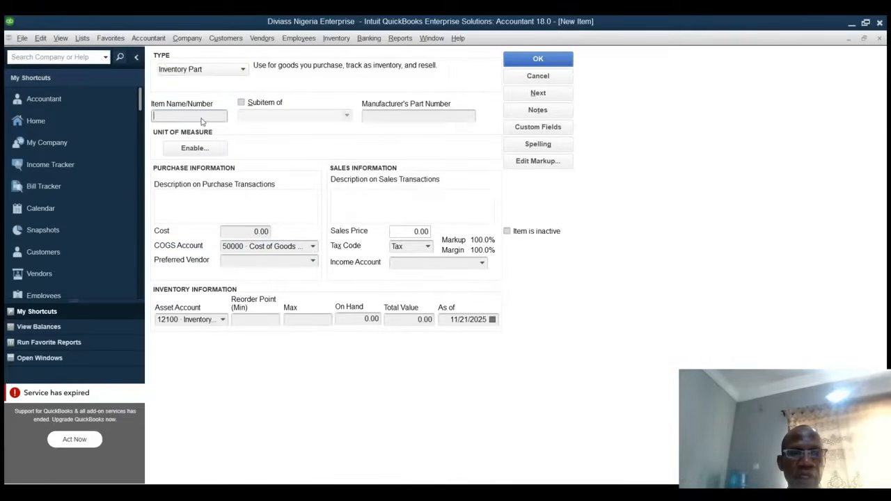
pyautogui.click(241, 103)
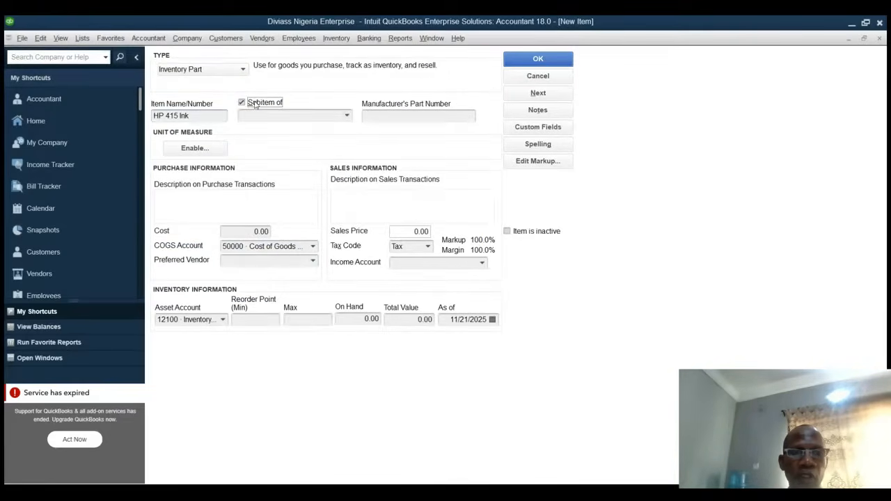
pyautogui.click(349, 116)
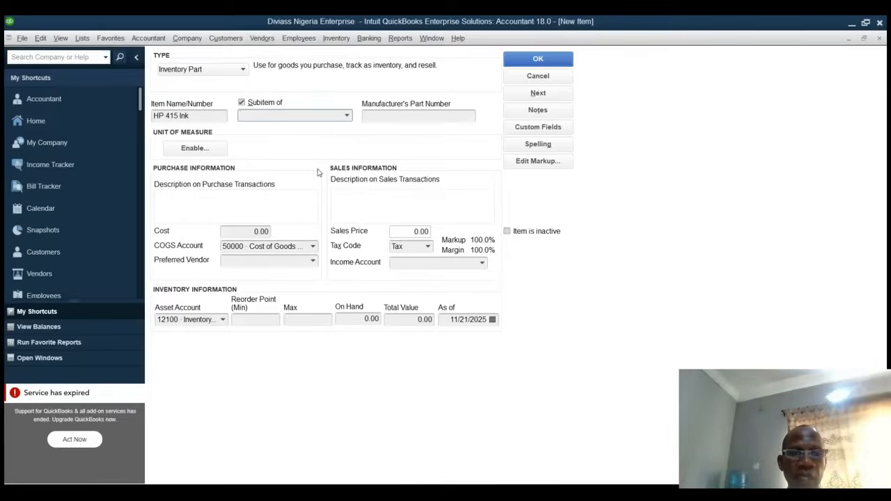
pyautogui.click(265, 177)
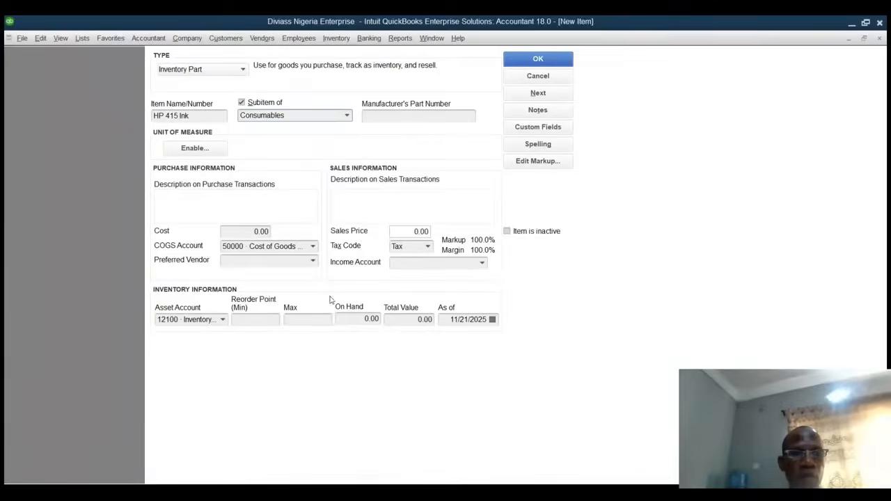
# Step: Enter HP 415 Ink as both the purchase and sales descriptions of the new item
pyautogui.click(208, 209)
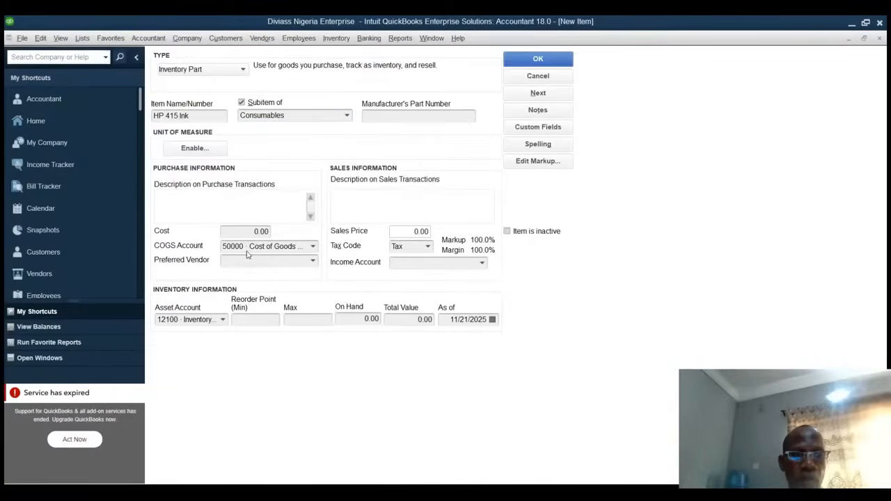
pyautogui.write('HP 415 Ink')
pyautogui.click(344, 202)
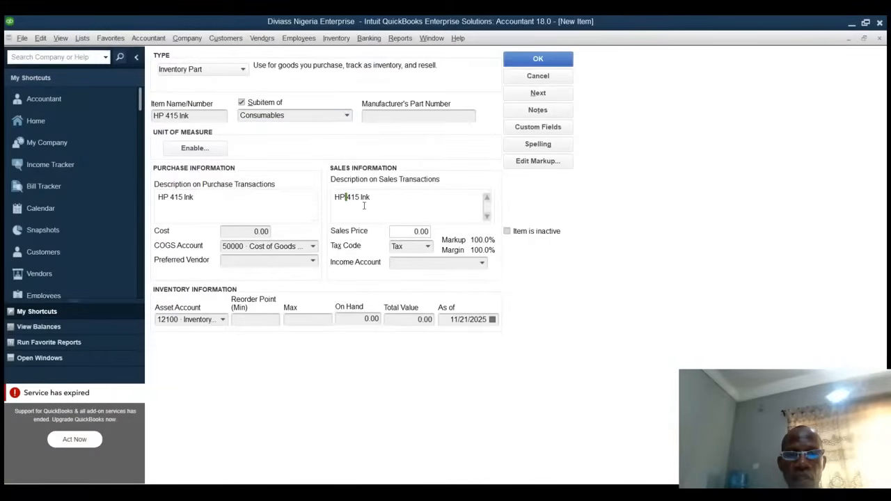
# Step: Set the HP 415 Ink item's cost to 1200 and its sales price to 1667
pyautogui.click(419, 234)
pyautogui.moveTo(416, 233); pyautogui.dragTo(436, 230)
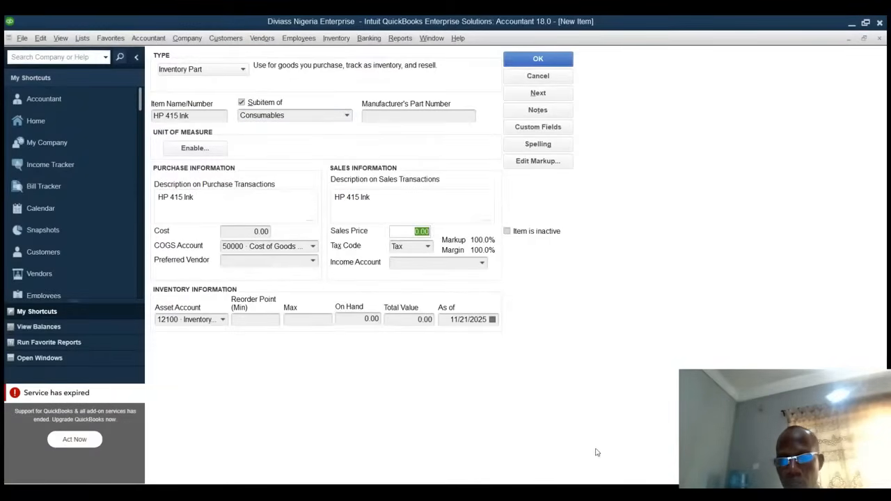
pyautogui.press('Right')
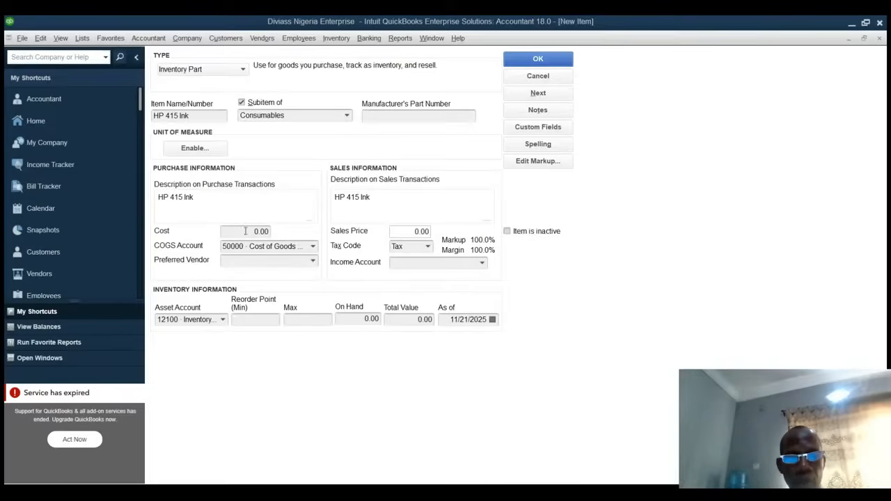
pyautogui.moveTo(254, 231); pyautogui.dragTo(282, 235)
pyautogui.write('1200')
pyautogui.press('Tab')
pyautogui.press('Tab')
pyautogui.click(415, 230)
pyautogui.moveTo(415, 230); pyautogui.dragTo(431, 233)
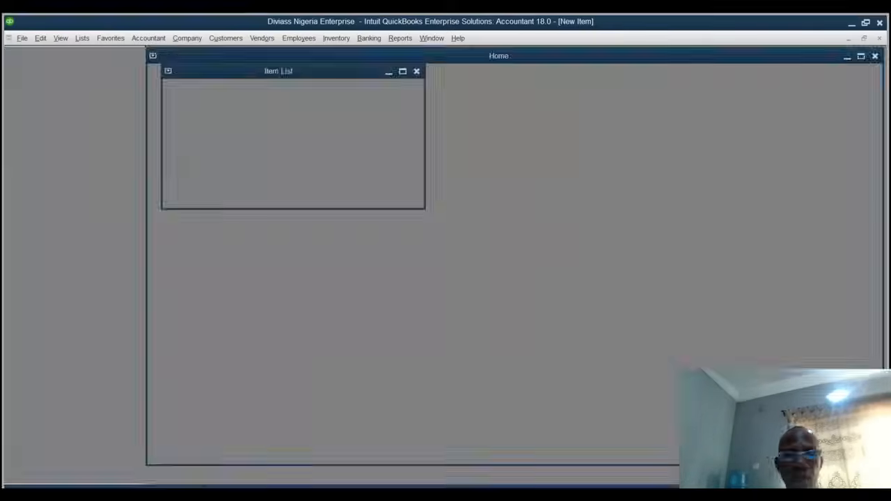
pyautogui.write('1667')
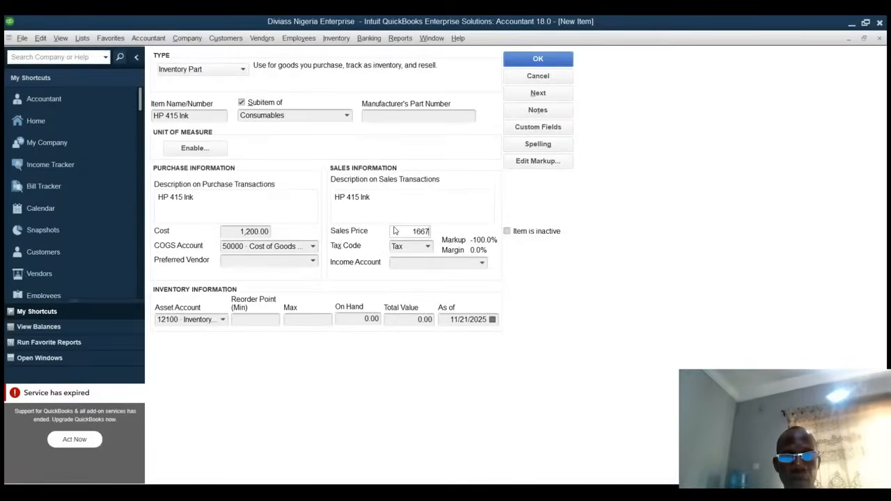
# Step: Set the HP 415 Ink item's tax code to Non and income account to 47900 Sales, save it, and close the item list
pyautogui.press('Tab')
pyautogui.write('n')
pyautogui.click(465, 263)
pyautogui.write('47900')
pyautogui.press('Tab')
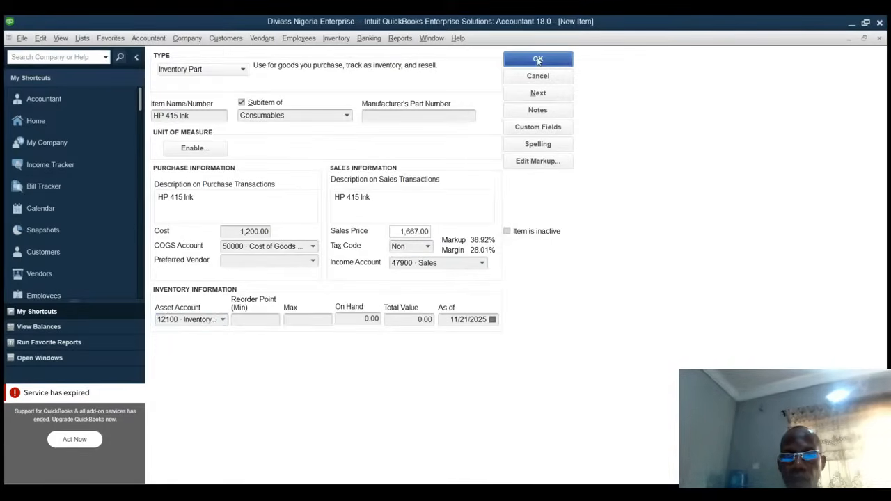
pyautogui.click(538, 58)
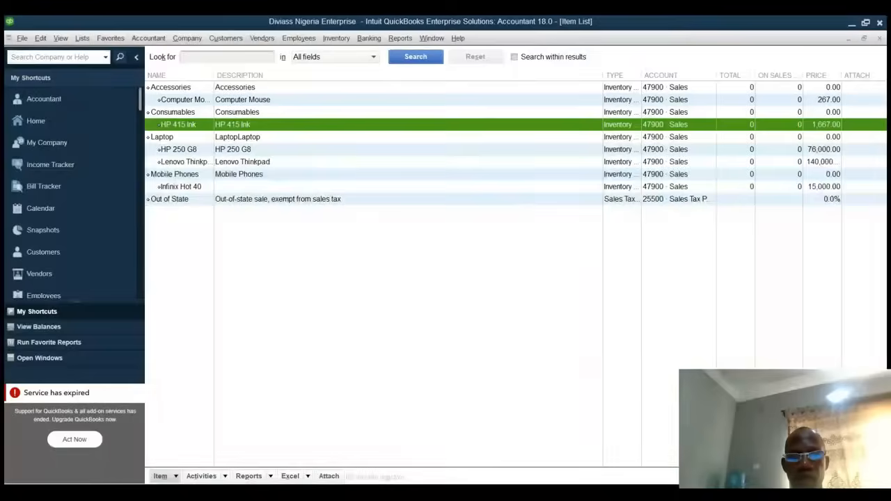
pyautogui.click(880, 40)
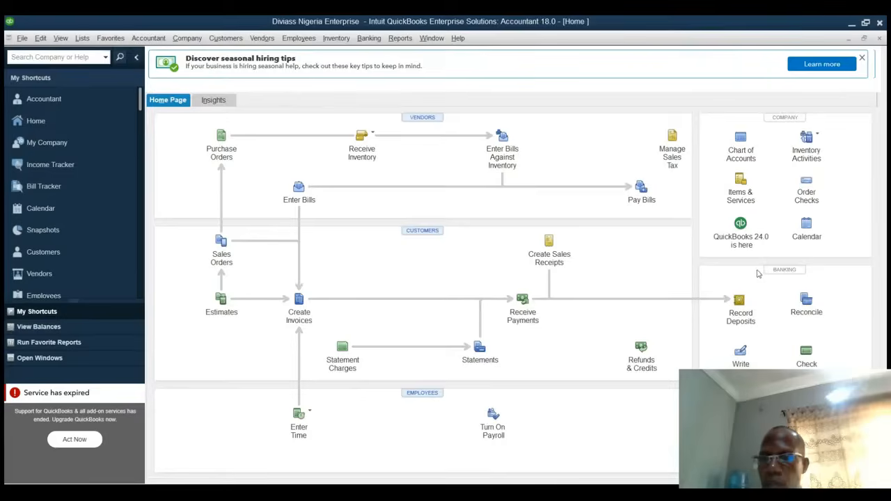
# Step: Review the item list and the chart of accounts, closing each list
pyautogui.click(741, 184)
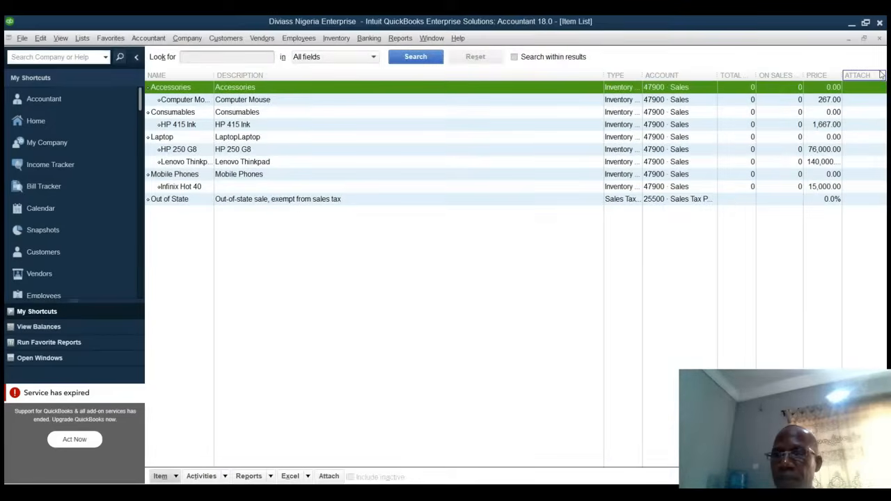
pyautogui.click(879, 38)
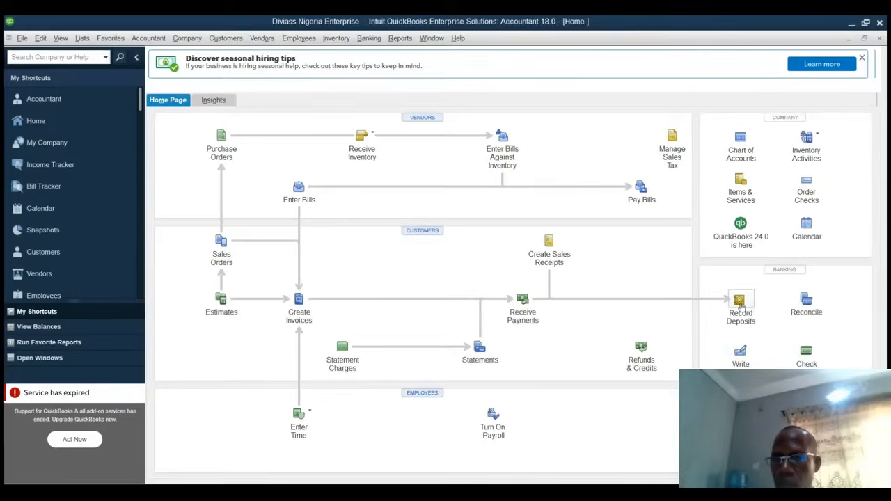
pyautogui.click(742, 150)
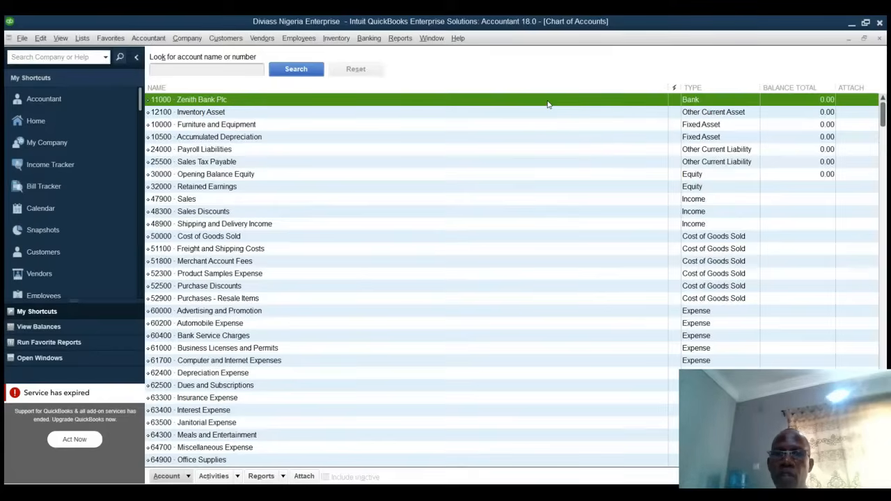
pyautogui.click(881, 39)
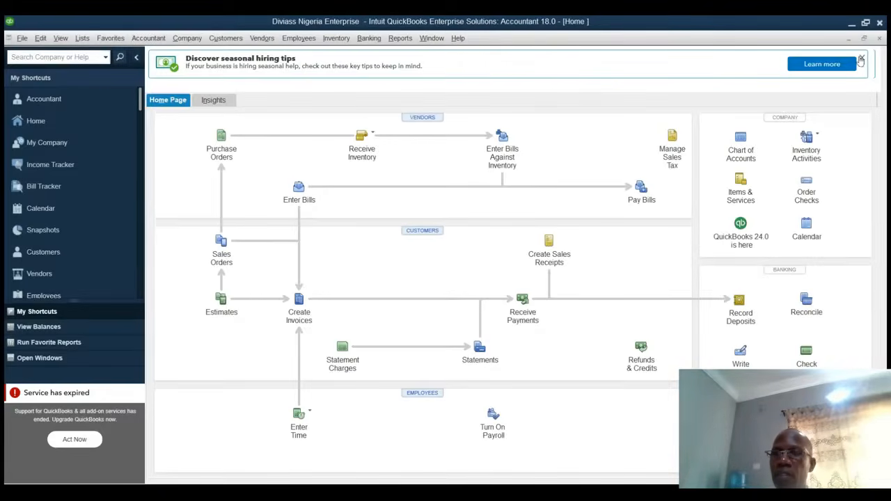
# Step: Start a general journal entry dated 09/30/2025 with 11000 Zenith Bank Plc debited 800000
pyautogui.click(862, 58)
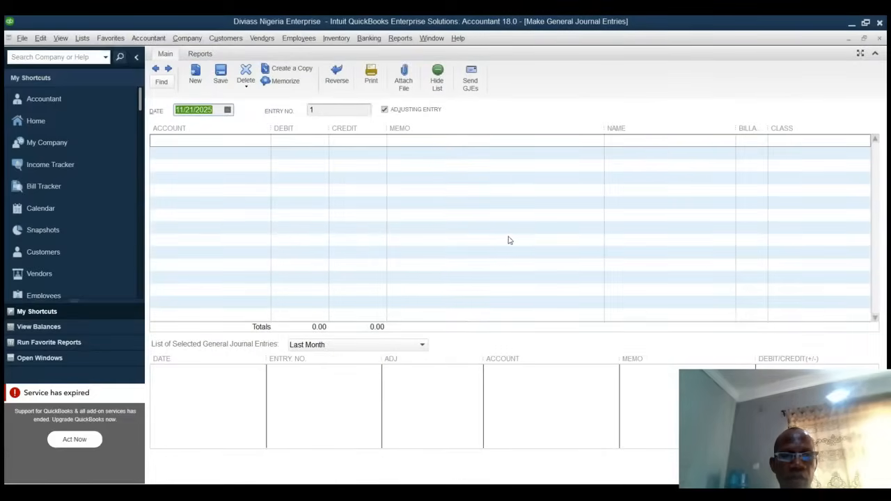
pyautogui.click(228, 110)
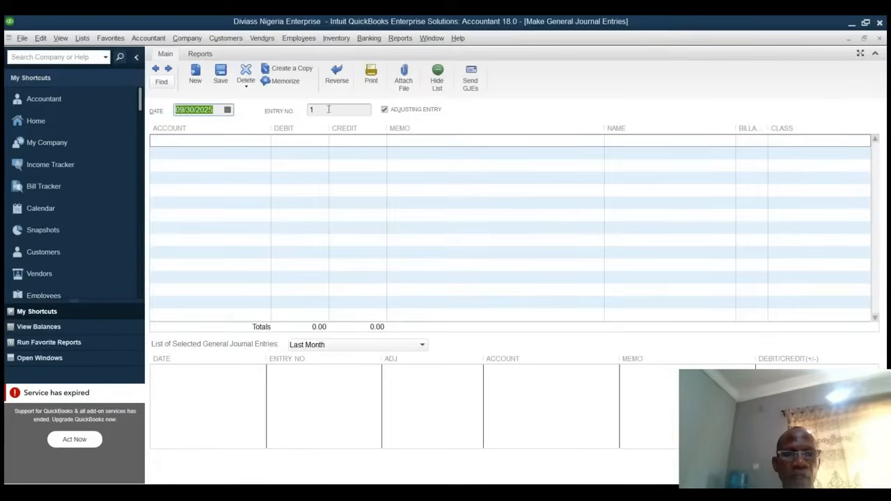
pyautogui.click(245, 142)
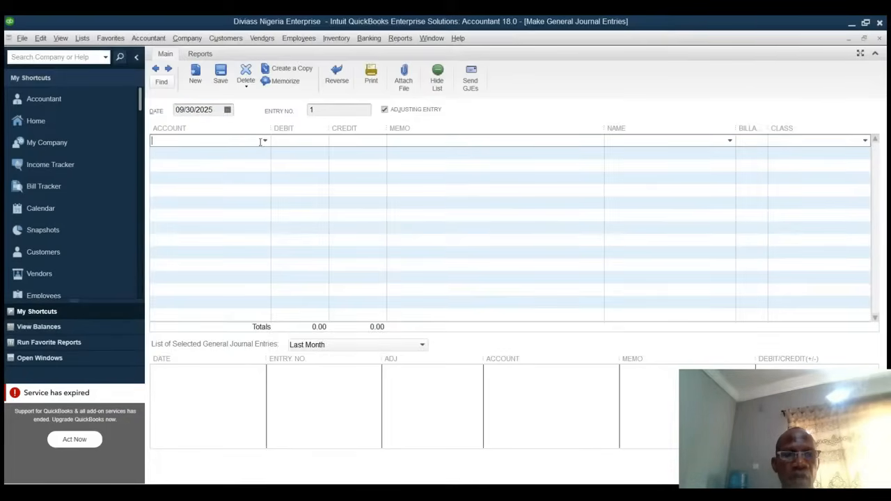
pyautogui.click(265, 142)
pyautogui.click(221, 183)
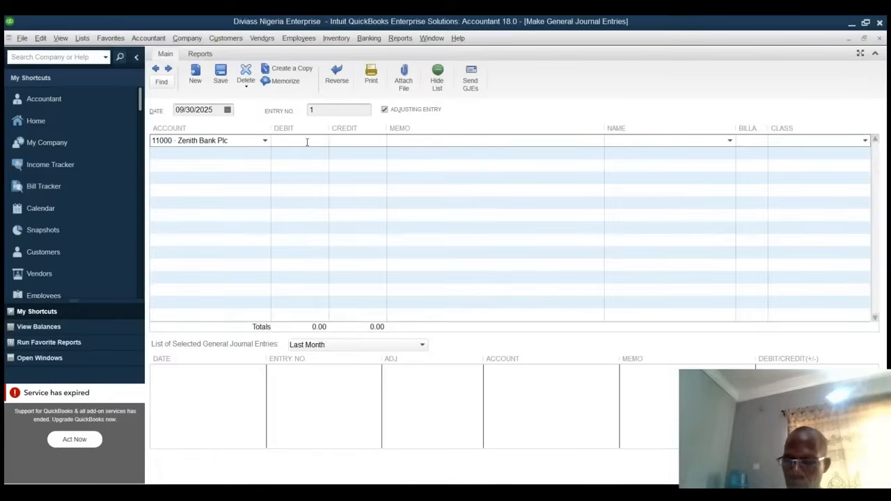
pyautogui.write('800000')
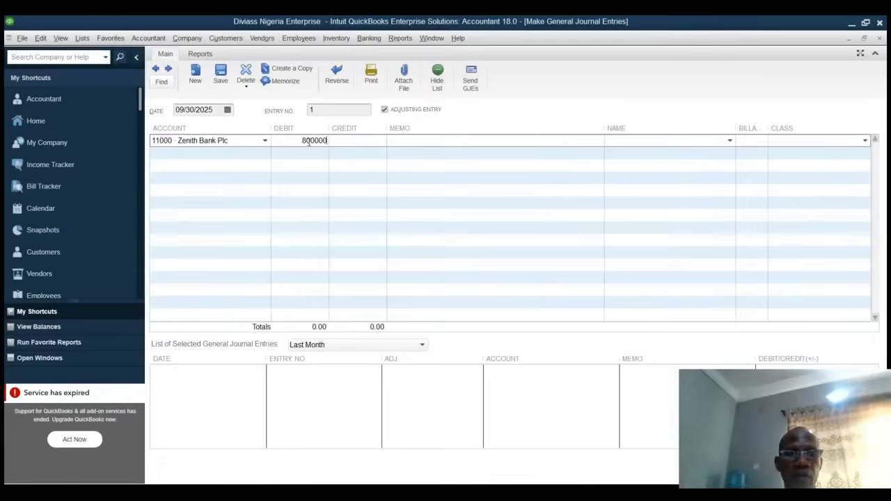
# Step: Enter OPB as the memo of the Zenith Bank Plc line
pyautogui.click(418, 141)
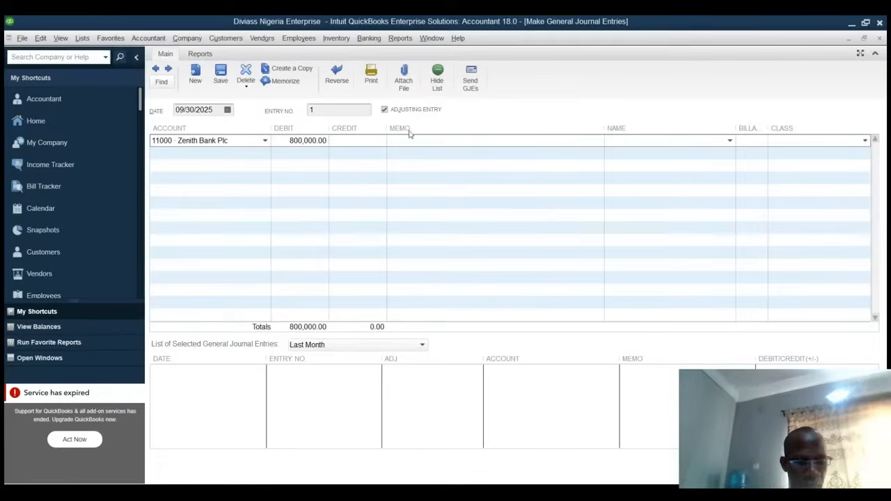
pyautogui.write('OpB')
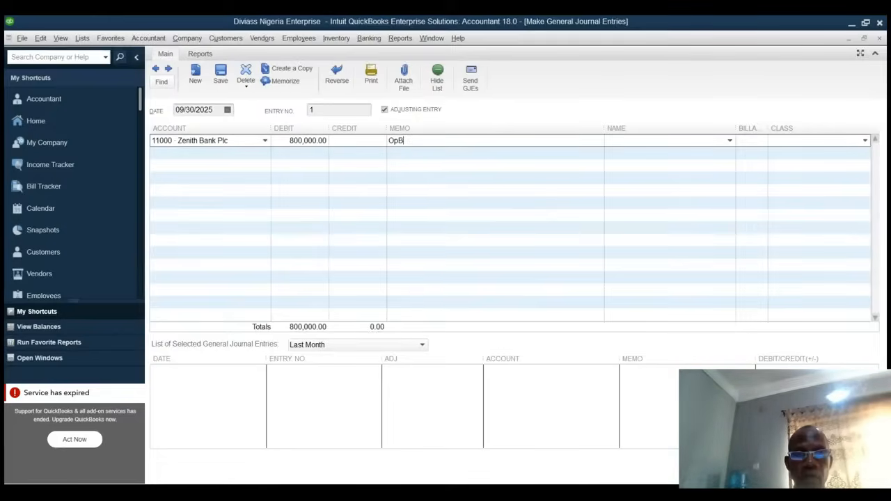
pyautogui.press('BackSpace')
pyautogui.press('BackSpace')
pyautogui.press('BackSpace')
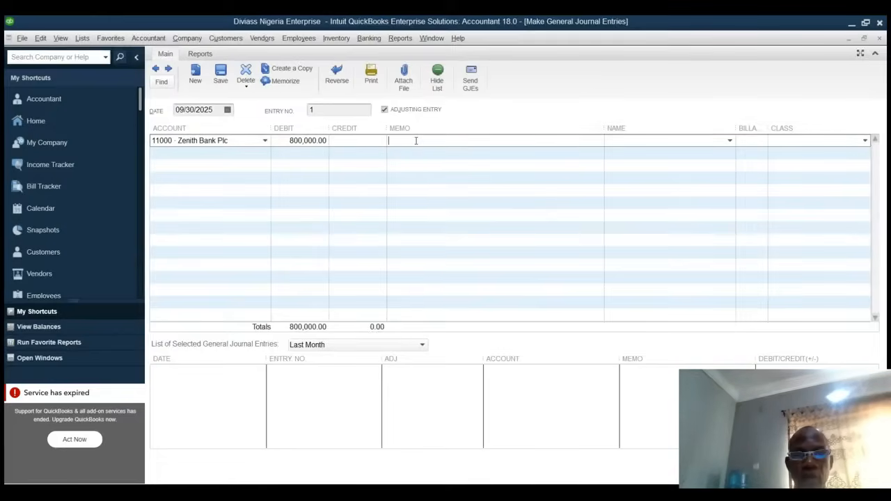
pyautogui.write('OPB')
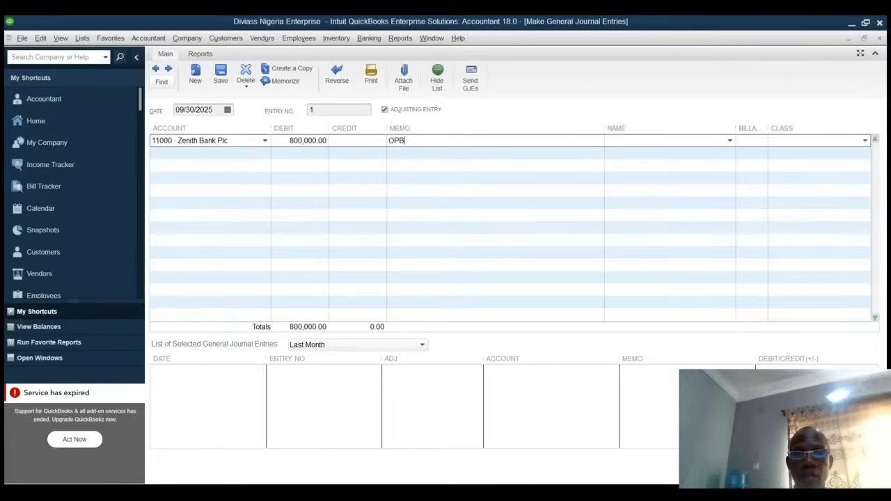
# Step: Add 30000 Opening Balance Equity as the balancing 800,000.00 credit line, then save and close the journal entry
pyautogui.click(224, 161)
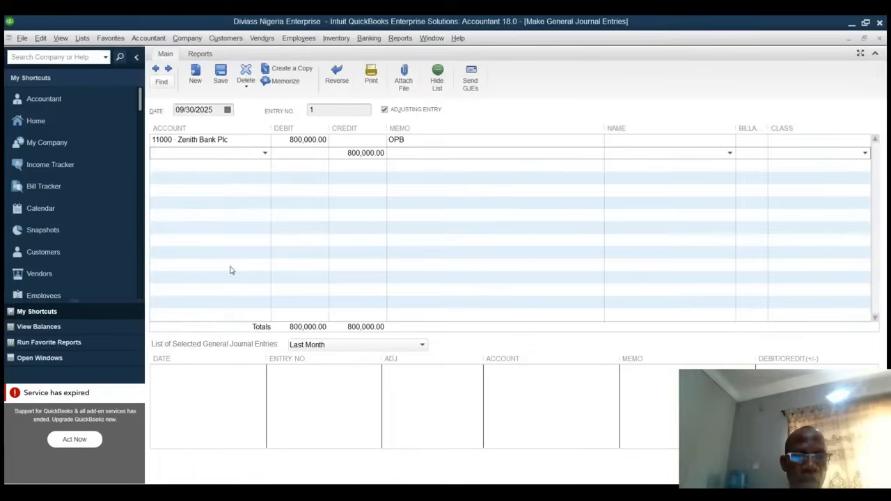
pyautogui.write('30000 · Opening Balance Equity')
pyautogui.press('Tab')
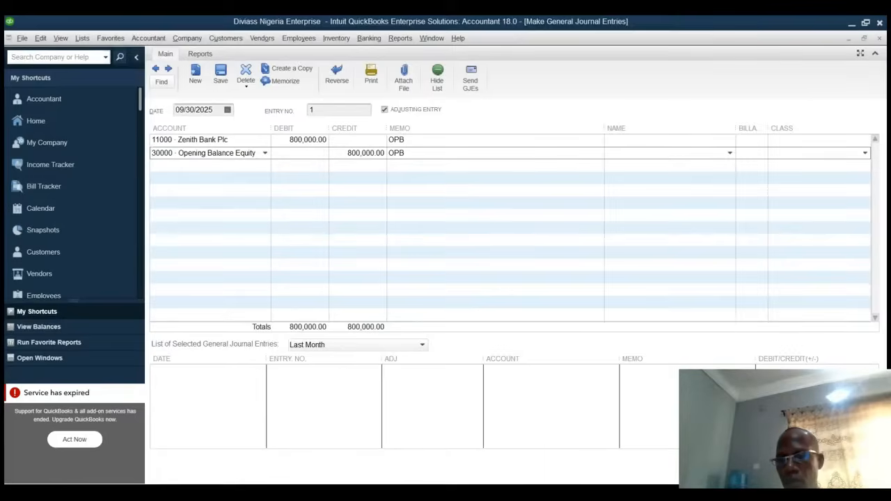
pyautogui.hotkey('alt', 'a')
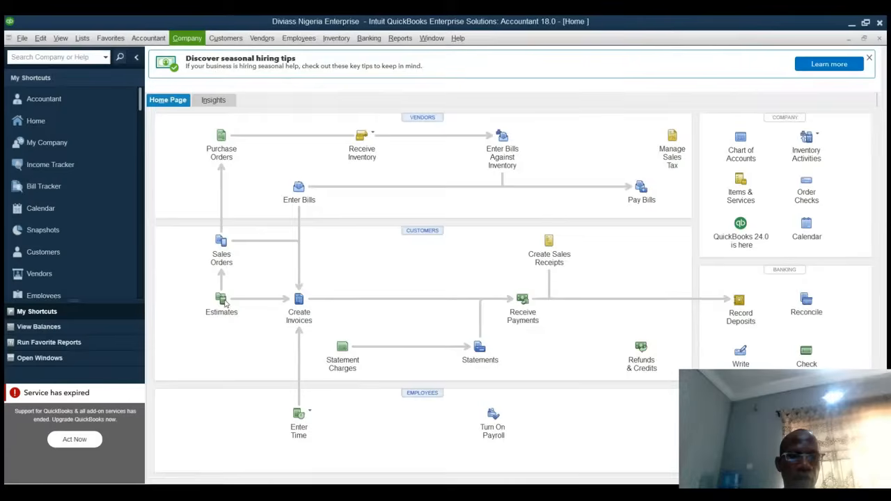
# Step: Reopen journal entry 1 and set the Zenith Bank Plc debit to 5,000,000
pyautogui.click(216, 252)
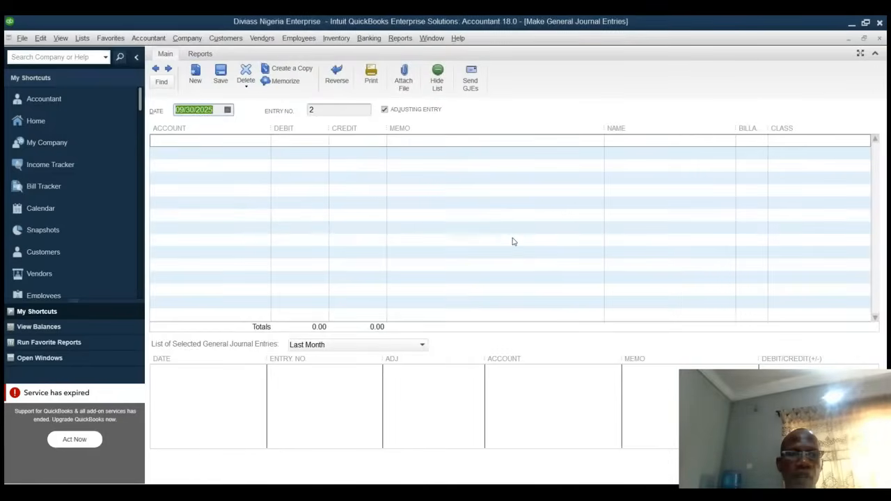
pyautogui.click(155, 69)
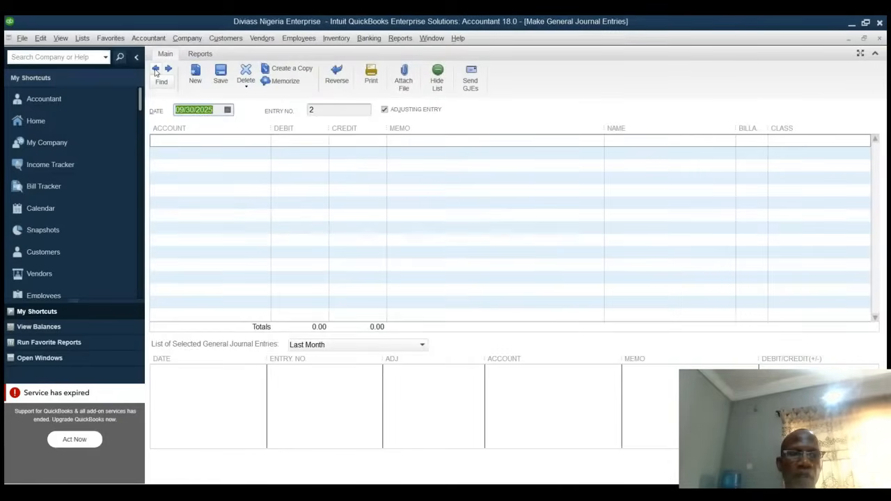
pyautogui.click(299, 139)
pyautogui.write('5000000')
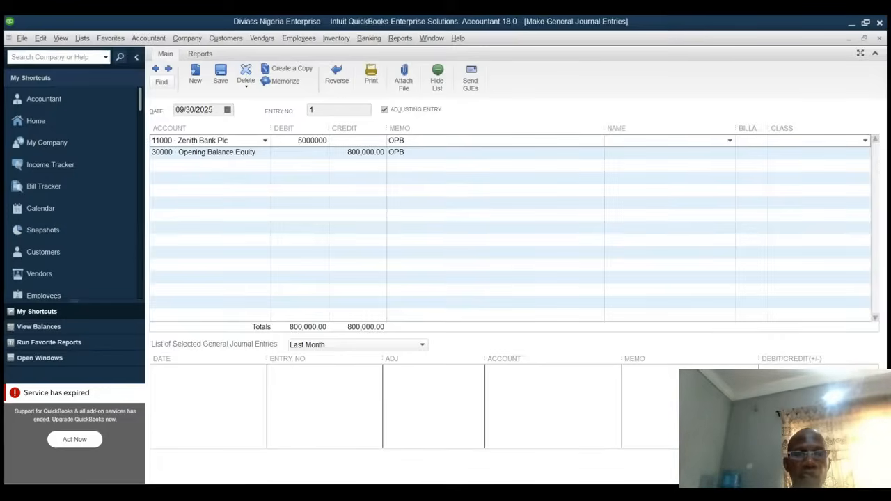
pyautogui.click(340, 141)
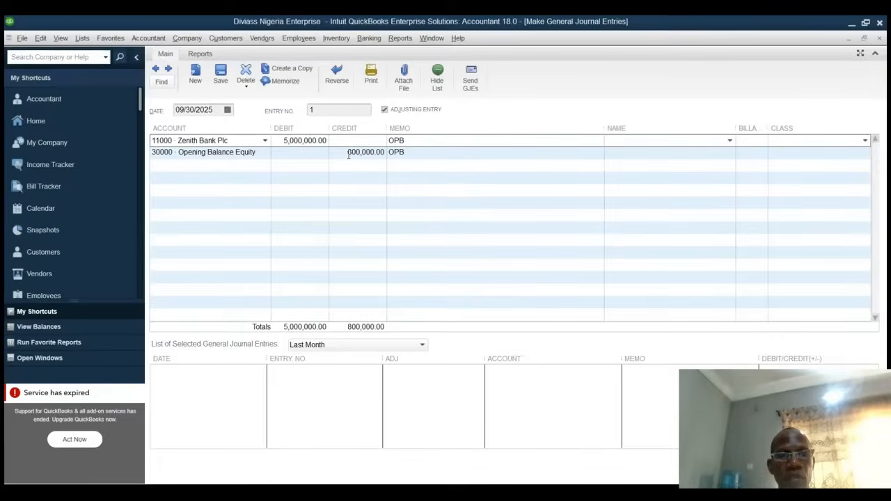
# Step: Set the Opening Balance Equity credit to 5,000,000 in journal entry 1
pyautogui.click(349, 153)
pyautogui.write('5,00')
pyautogui.write('0,000')
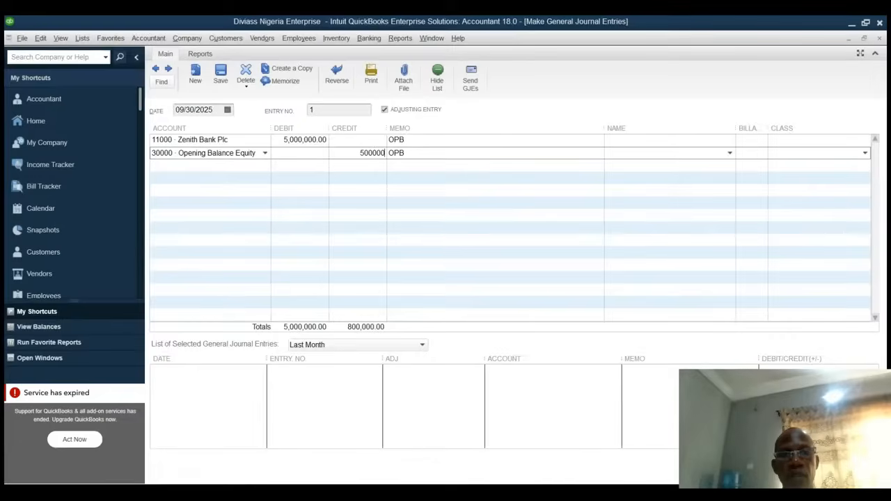
pyautogui.press('Tab')
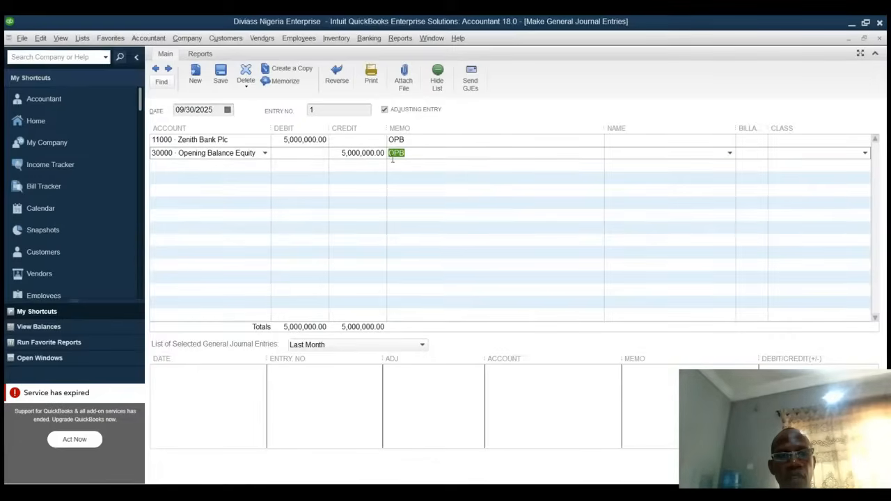
pyautogui.click(408, 172)
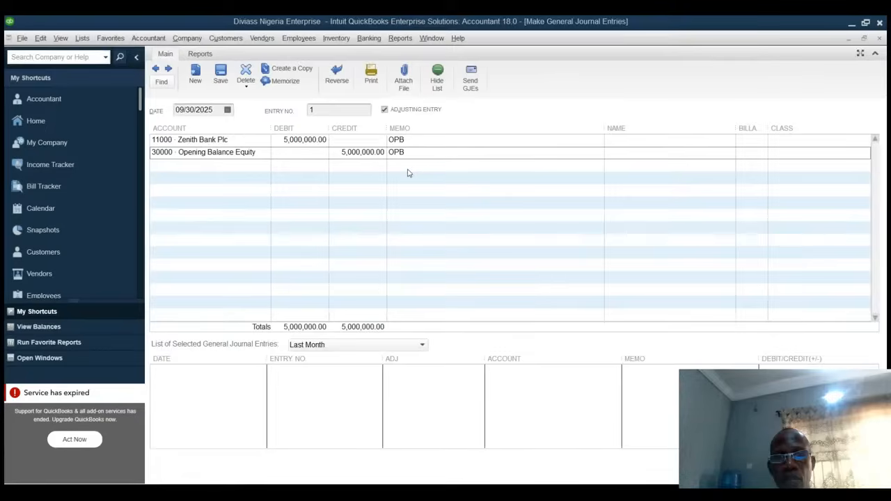
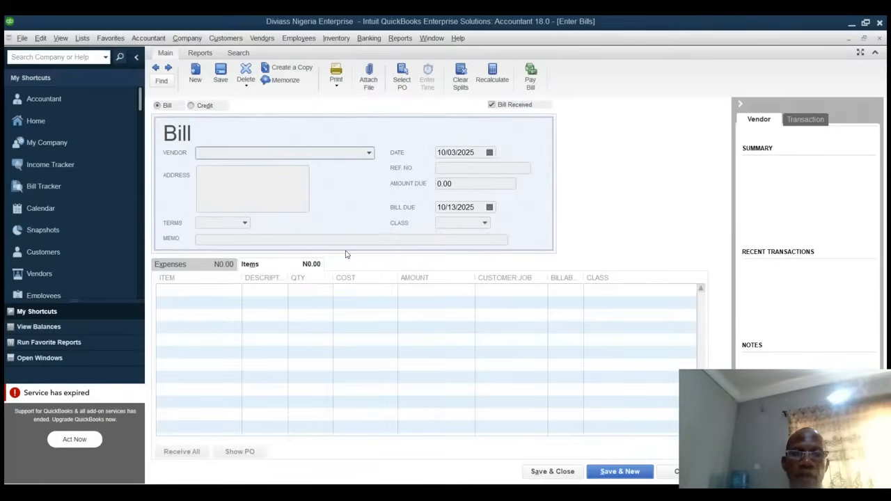
# Step: Choose Office Depot NG as the bill's vendor and enter the memo Purchase of Ink from Office Depot
pyautogui.click(488, 364)
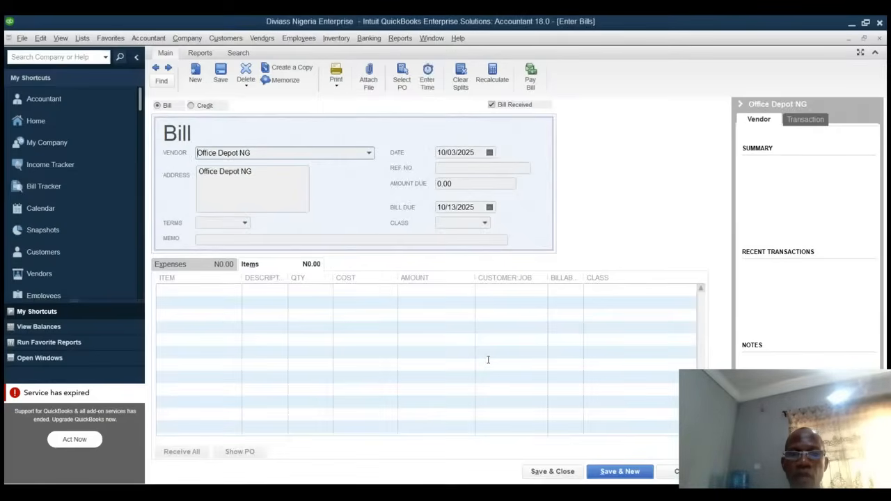
pyautogui.click(264, 242)
pyautogui.write('P')
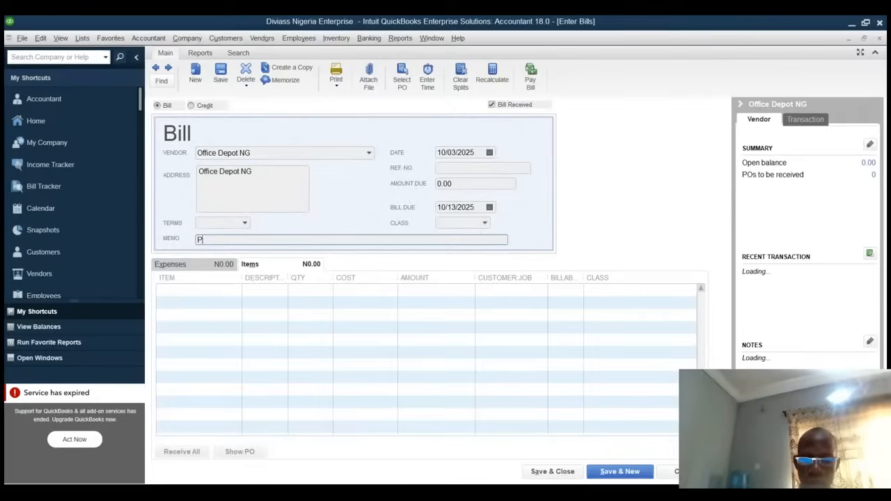
pyautogui.write('urcha')
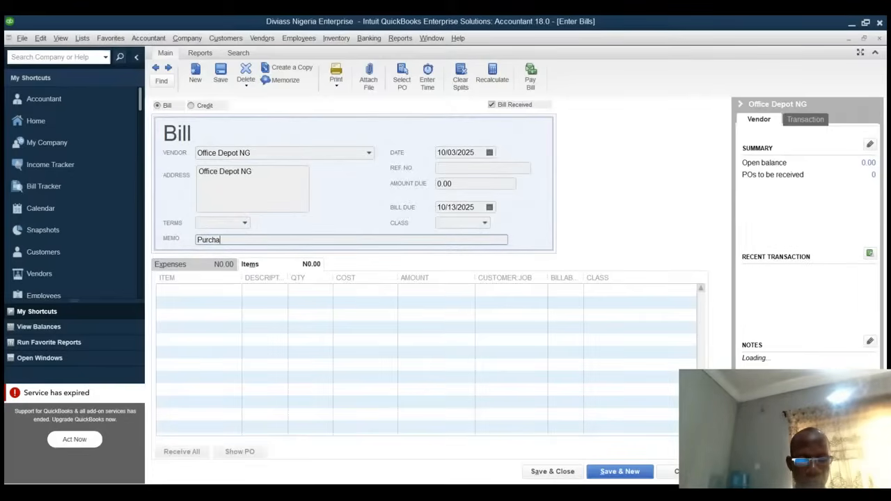
pyautogui.write('se of I')
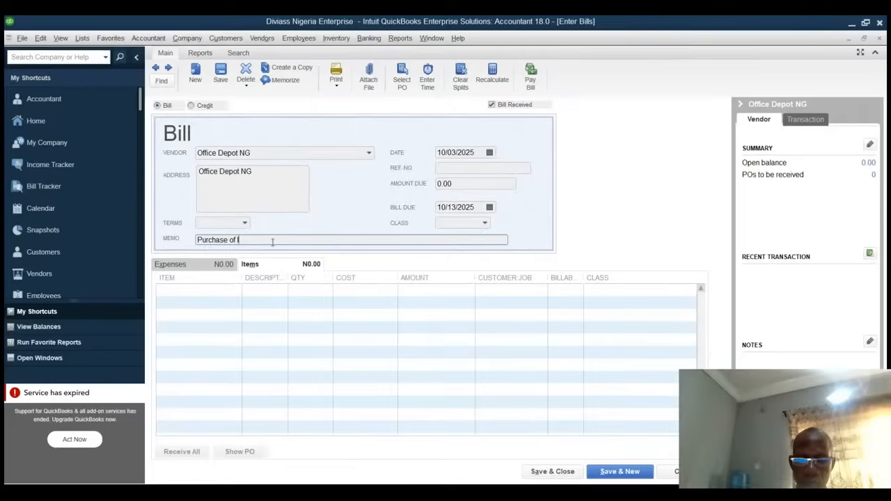
pyautogui.write('lk')
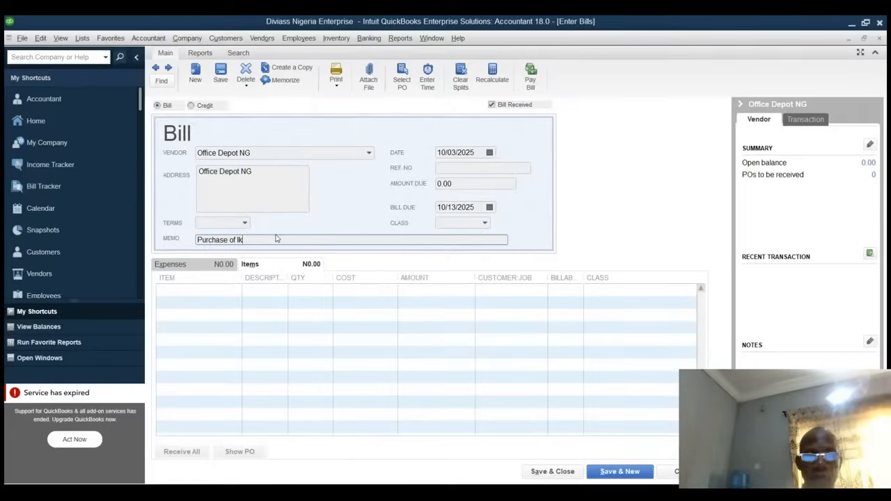
pyautogui.press('BackSpace')
pyautogui.write('nk fro')
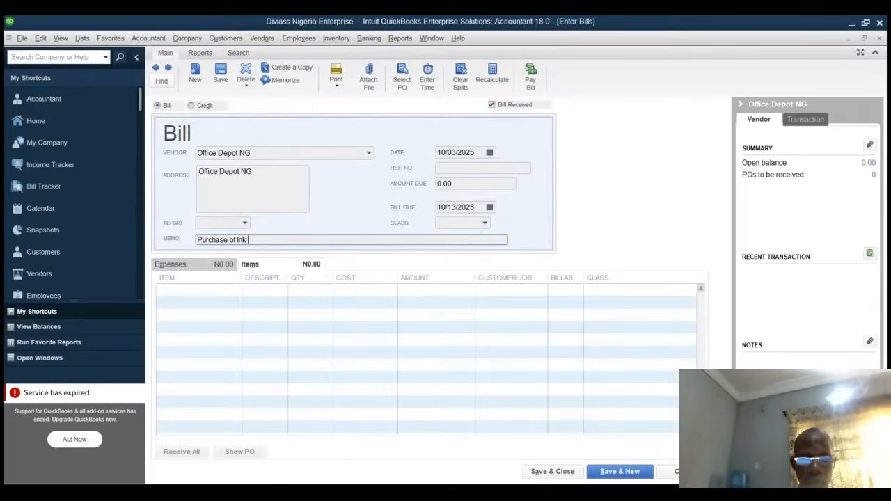
pyautogui.write('m ')
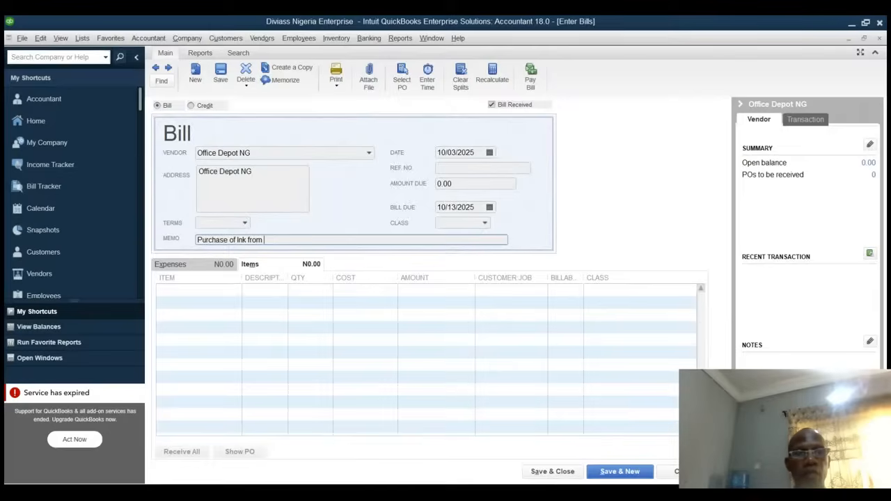
pyautogui.write('Off')
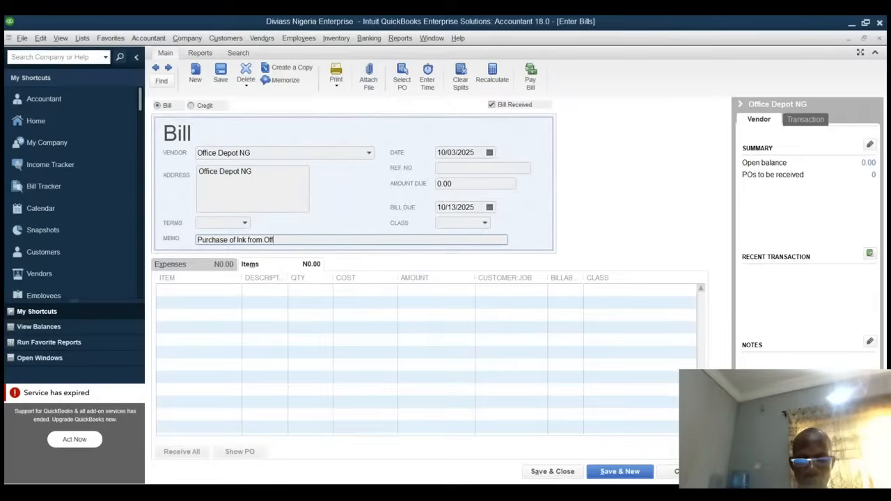
pyautogui.write('ice Depot')
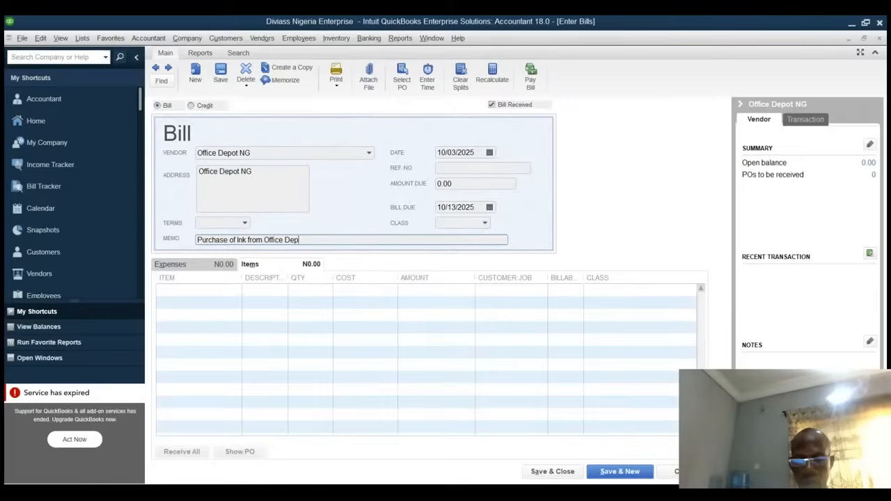
# Step: Add the Consumables HP 415 Ink item to the Office Depot NG bill with quantity 15, then save it and start a new bill
pyautogui.click(218, 292)
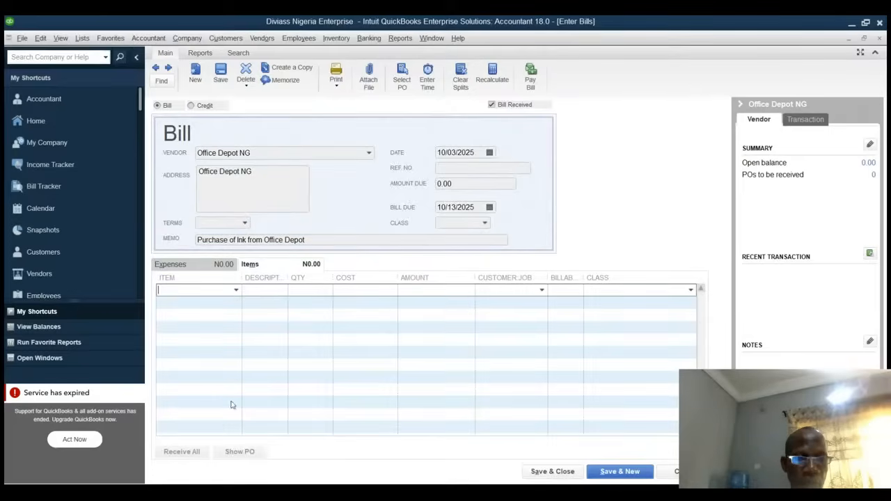
pyautogui.click(204, 368)
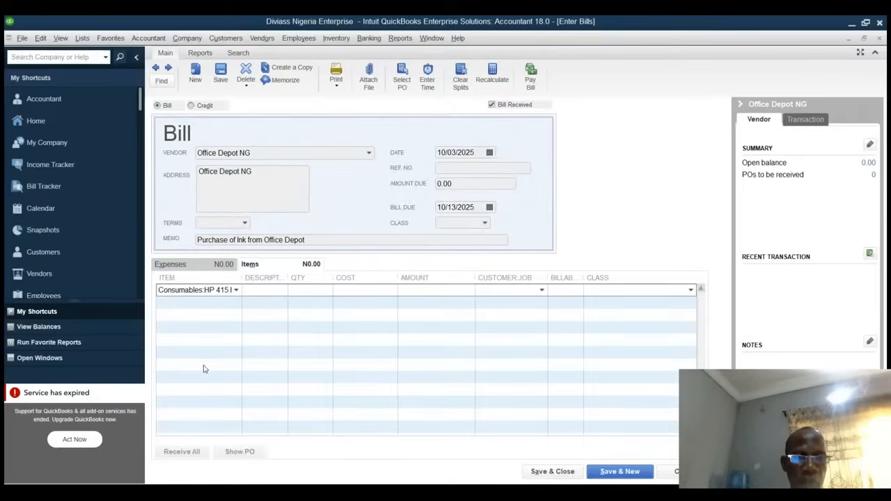
pyautogui.click(310, 293)
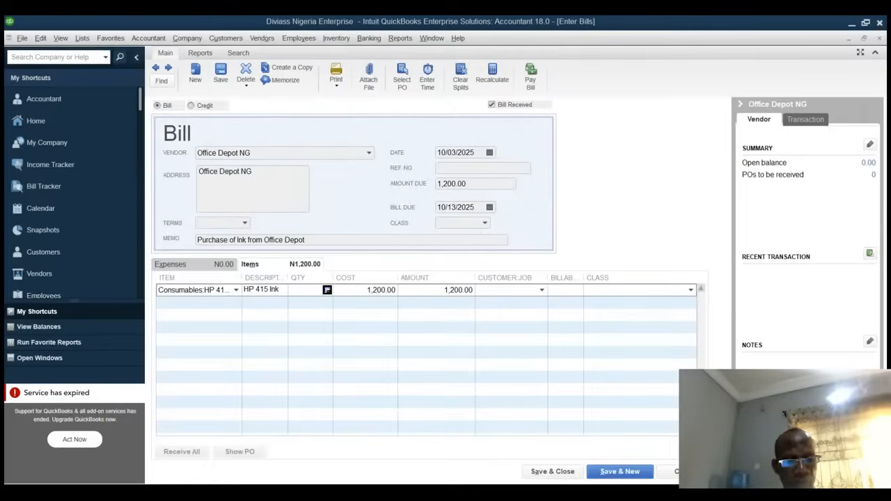
pyautogui.write('1')
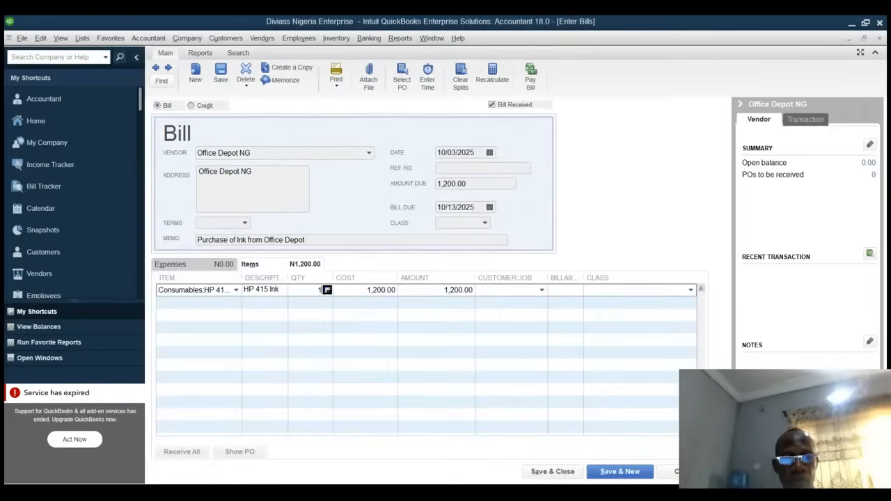
pyautogui.write('5')
pyautogui.press('Tab')
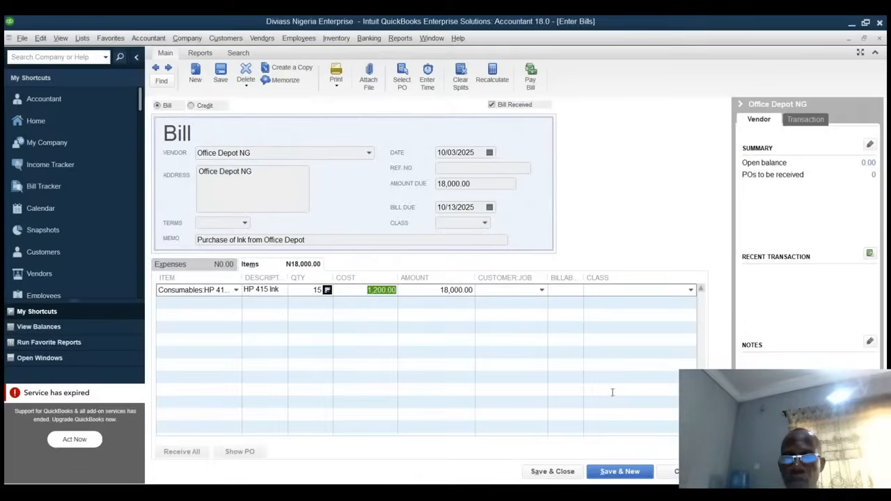
pyautogui.click(623, 473)
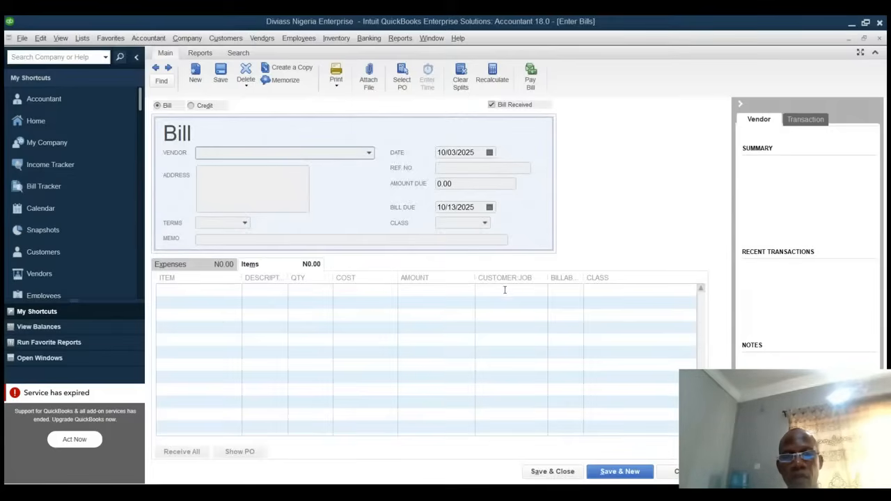
# Step: Choose Eko Tech Supplies as the bill's vendor and enter the memo Purchase of Lenovo Thinkpad
pyautogui.click(484, 364)
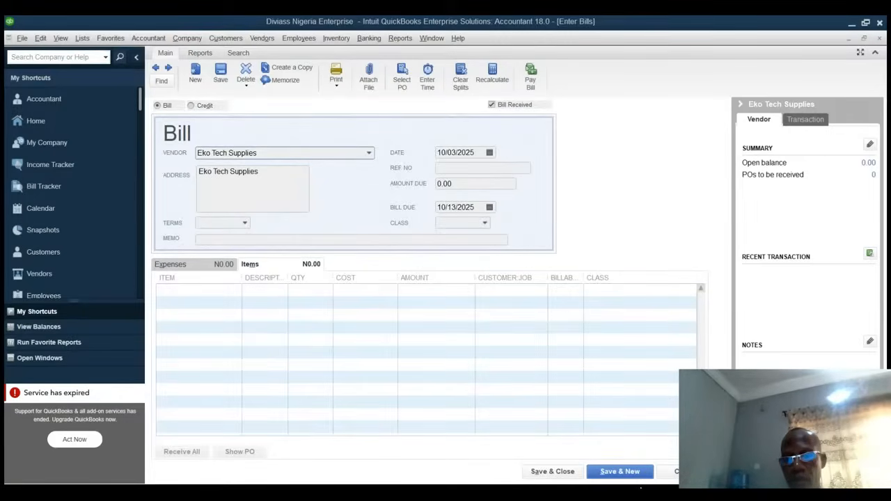
pyautogui.click(273, 241)
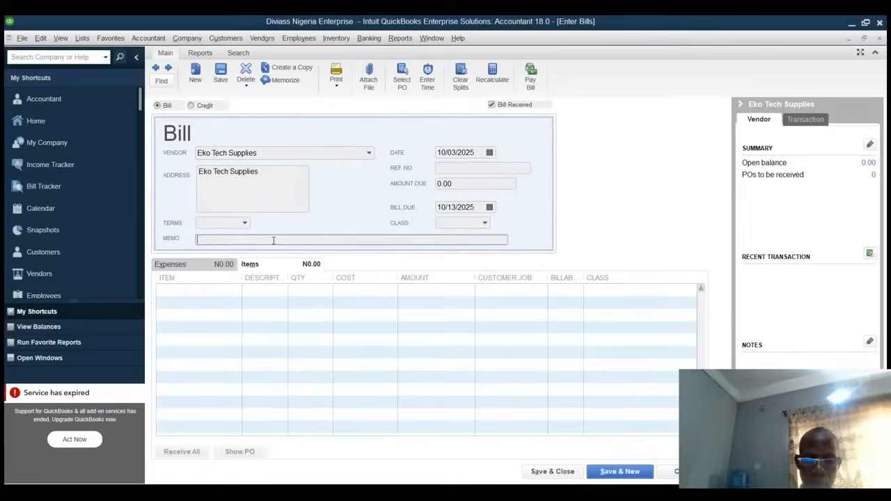
pyautogui.write('Purch')
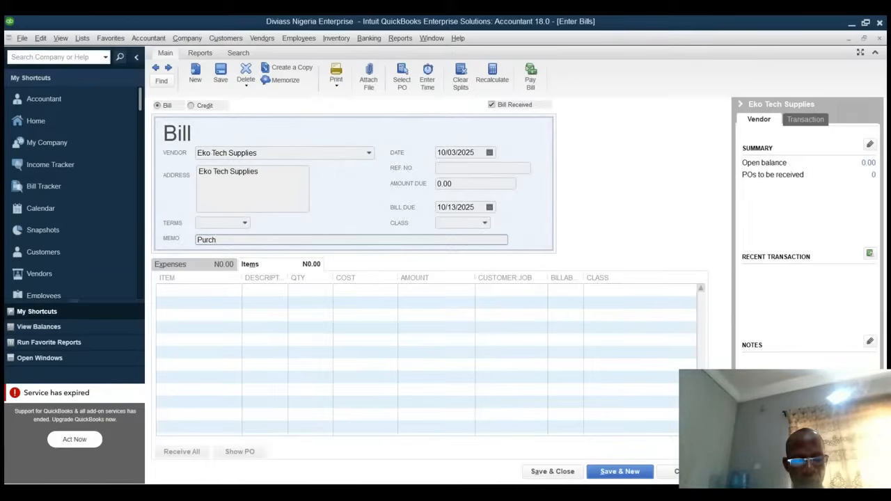
pyautogui.write('ase of')
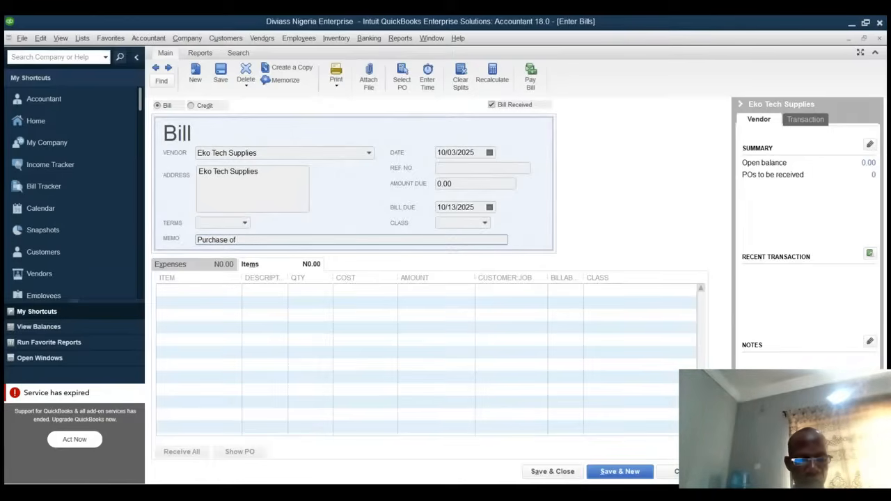
pyautogui.write(' Lenovo Thinkpad')
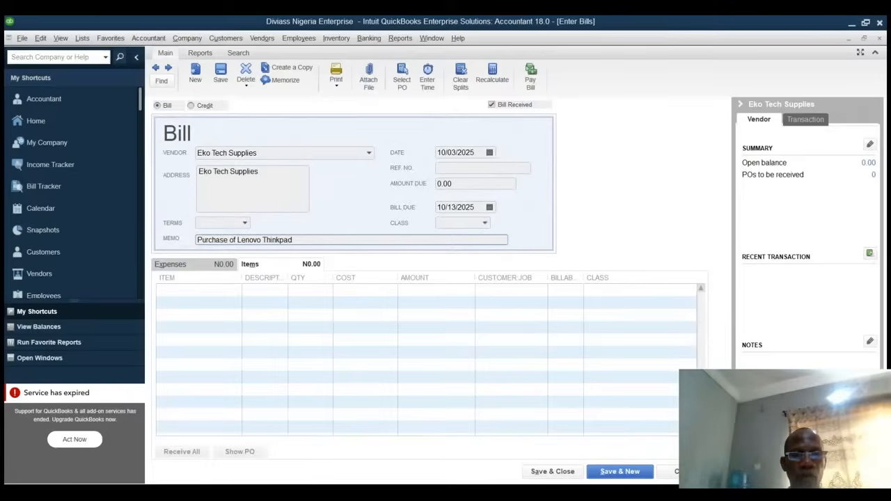
# Step: Add the Laptop:Lenovo Thinkpad item with quantity 3 to the bill, then save it and start a new bill
pyautogui.click(232, 293)
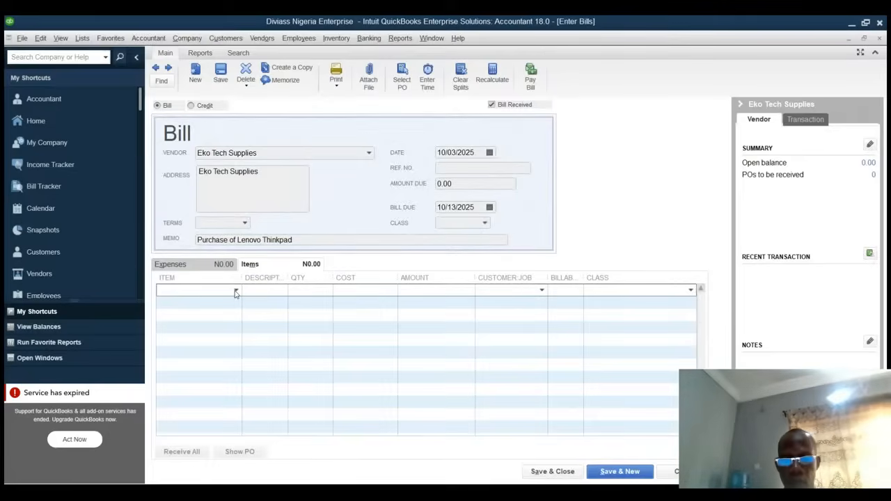
pyautogui.write('Le')
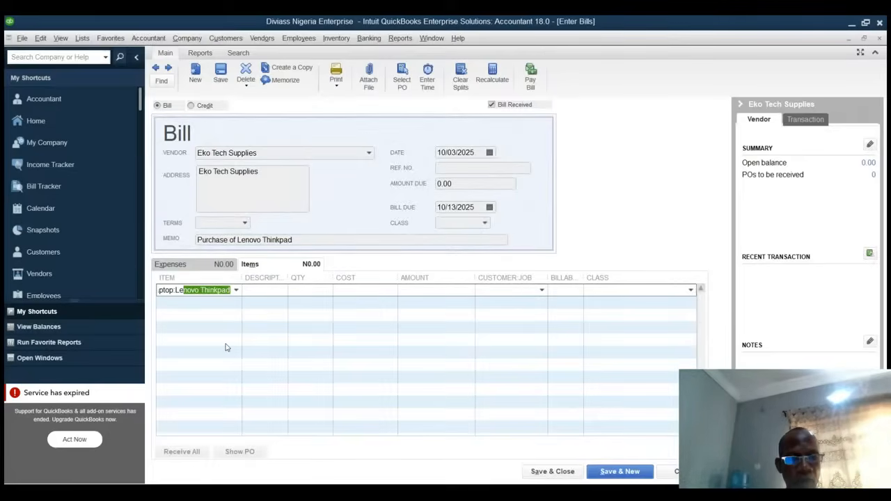
pyautogui.press('Tab')
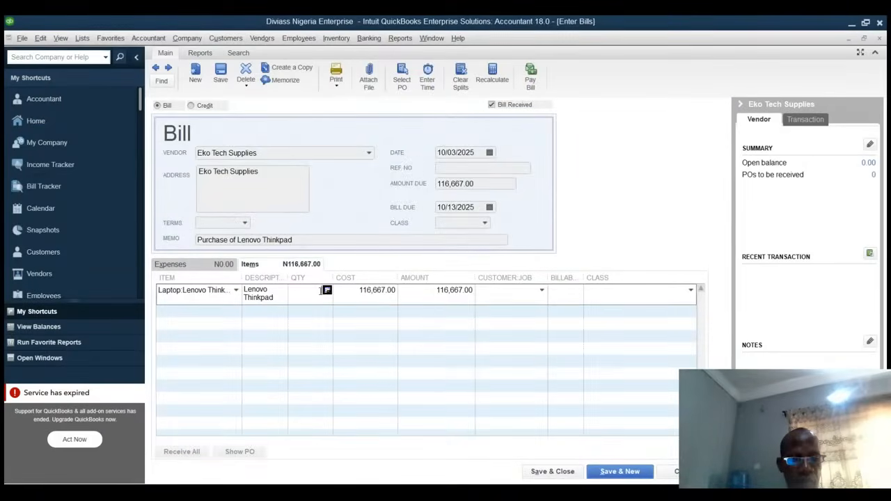
pyautogui.click(321, 291)
pyautogui.write('3')
pyautogui.press('Tab')
pyautogui.press('Tab')
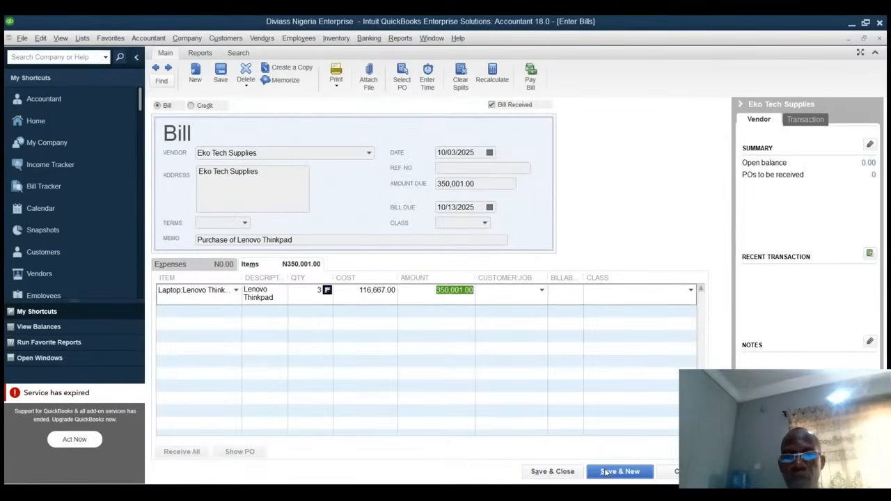
pyautogui.click(606, 473)
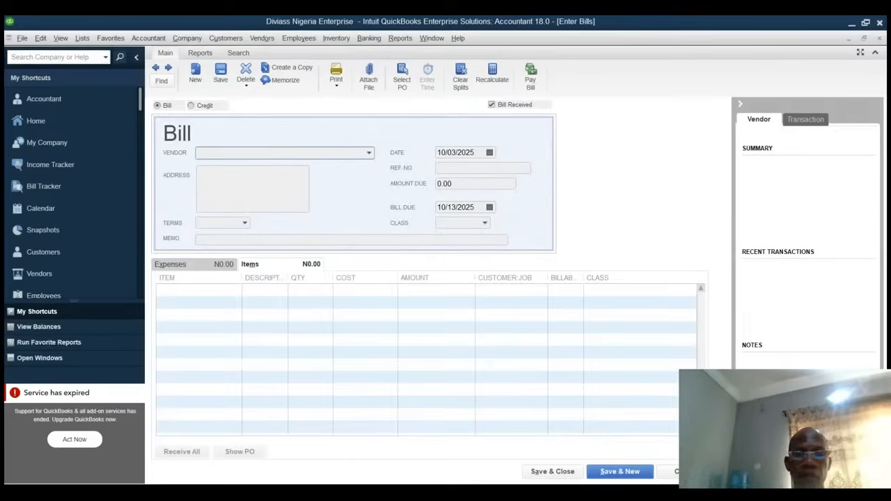
pyautogui.hotkey('alt', 'Tab')
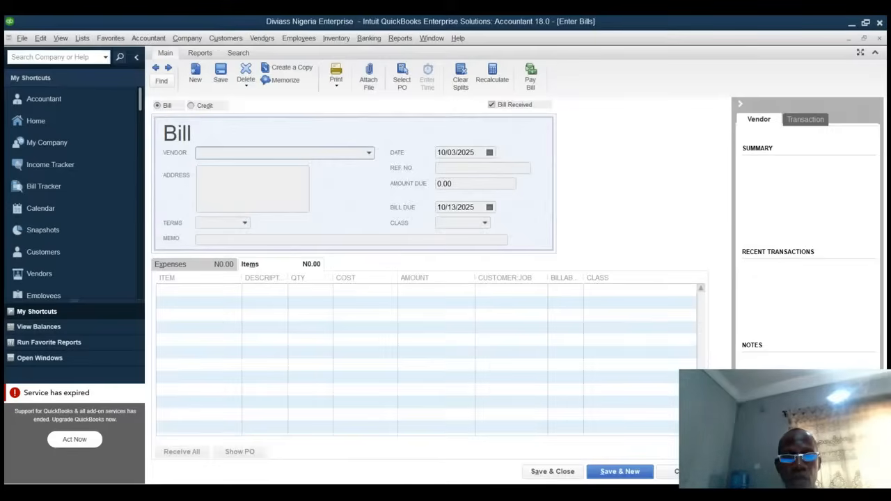
pyautogui.press('super+d')
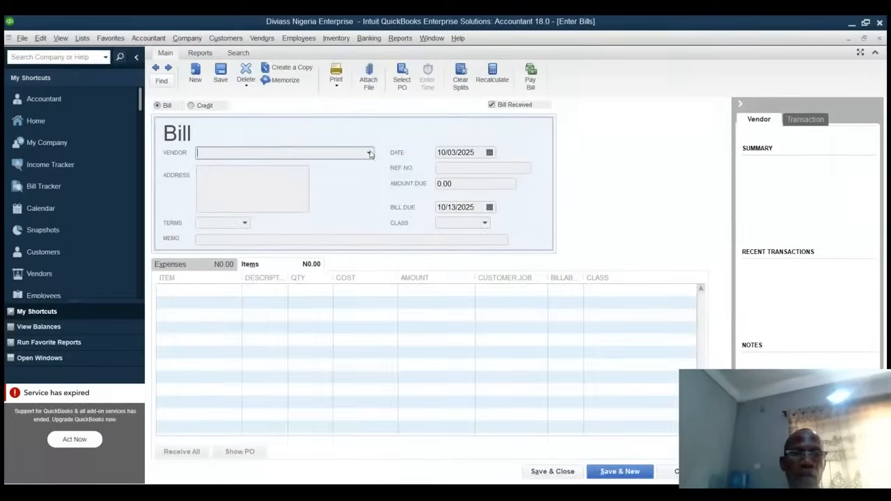
# Step: Choose Mega Electronics Ltd as the bill's vendor and enter the memo Purchase of Computer Mouse
pyautogui.click(369, 152)
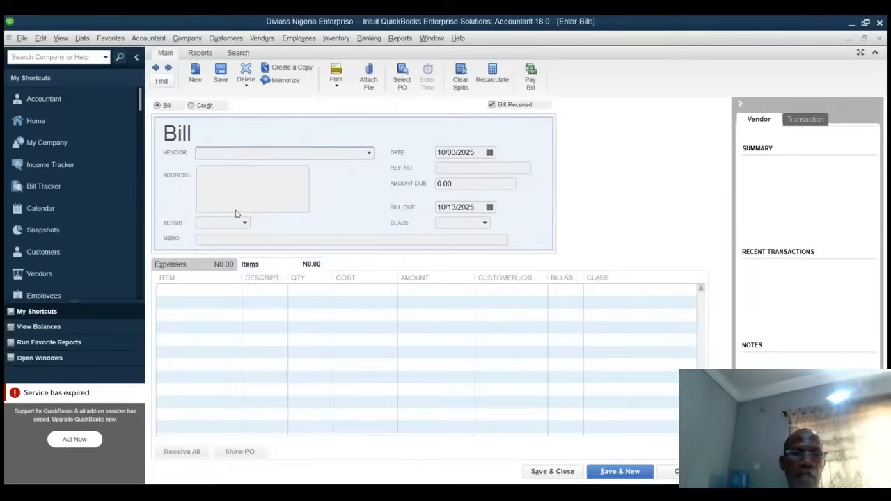
pyautogui.click(235, 211)
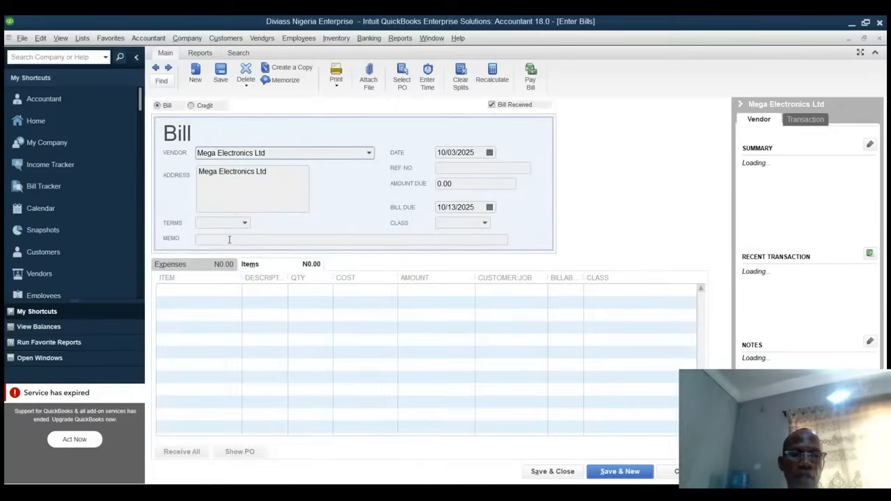
pyautogui.click(230, 240)
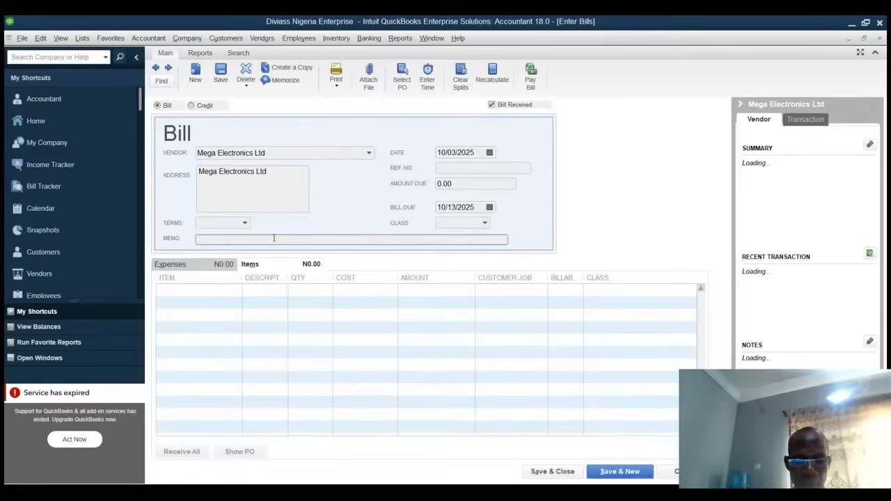
pyautogui.click(274, 239)
pyautogui.write('Purch')
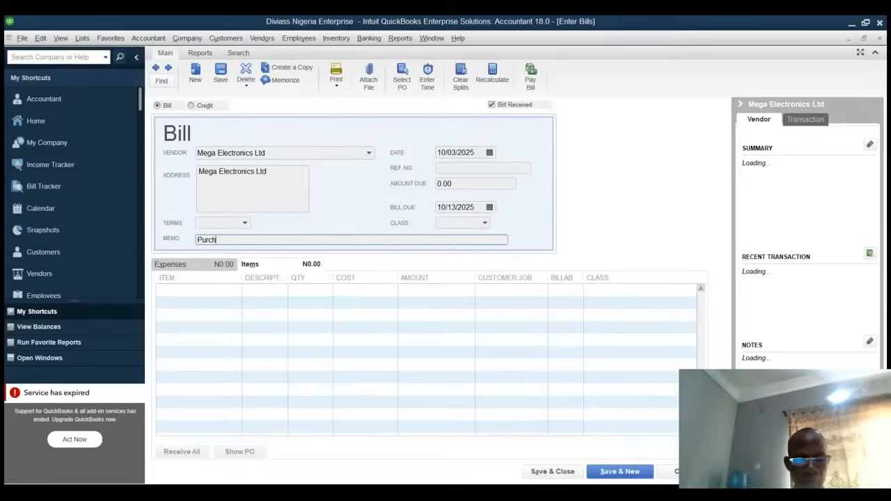
pyautogui.write('ase o')
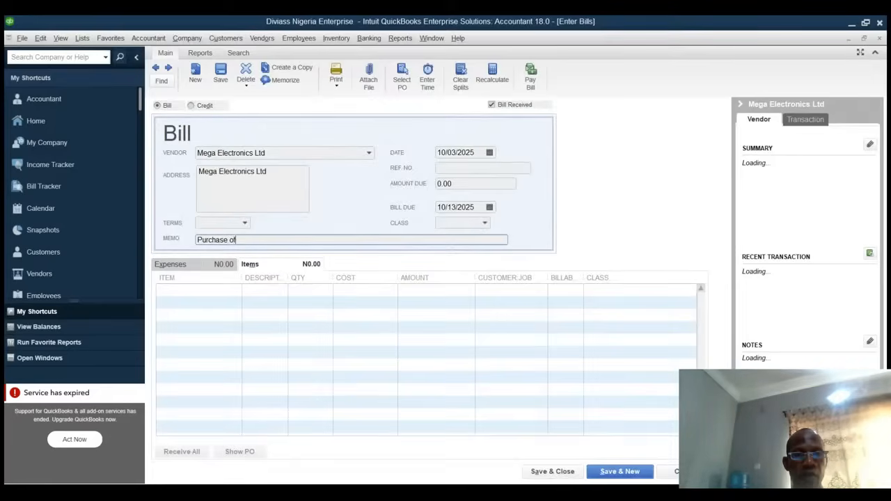
pyautogui.write('f Computer Mouse')
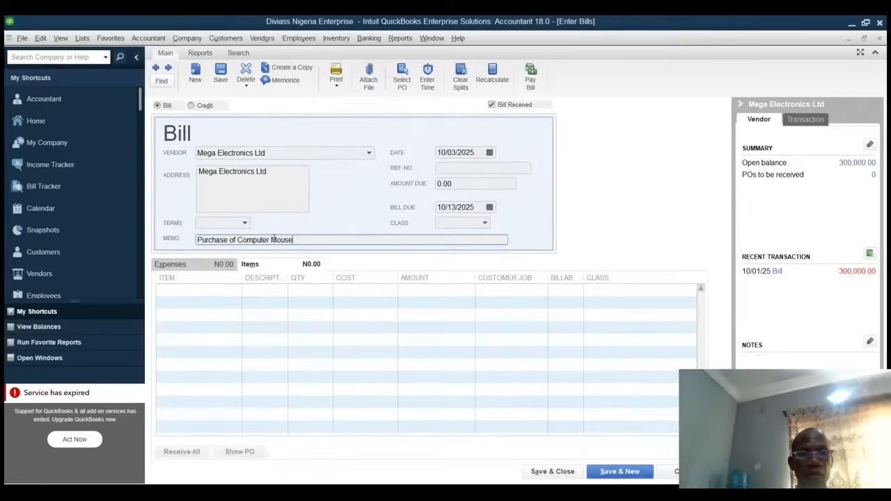
# Step: Add the Accessories Computer Mouse item with quantity 30 to the Mega Electronics Ltd bill, then save and close the bill
pyautogui.click(186, 290)
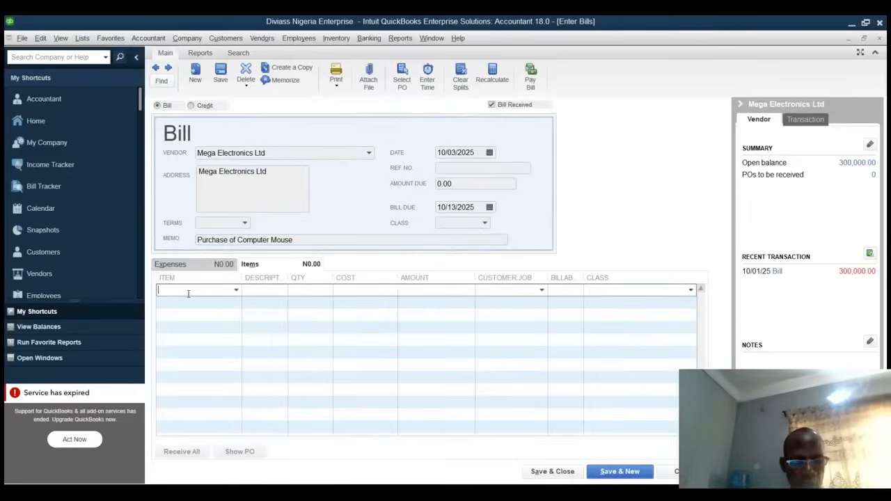
pyautogui.write('Co')
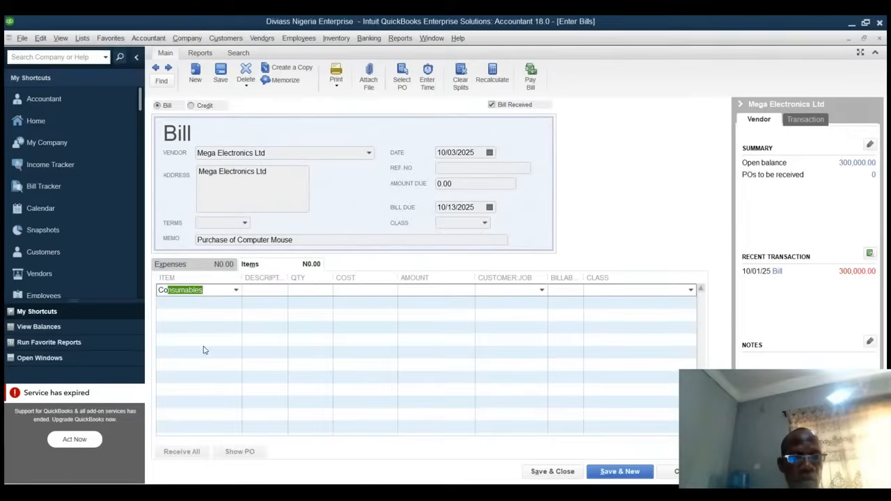
pyautogui.write('m')
pyautogui.press('Tab')
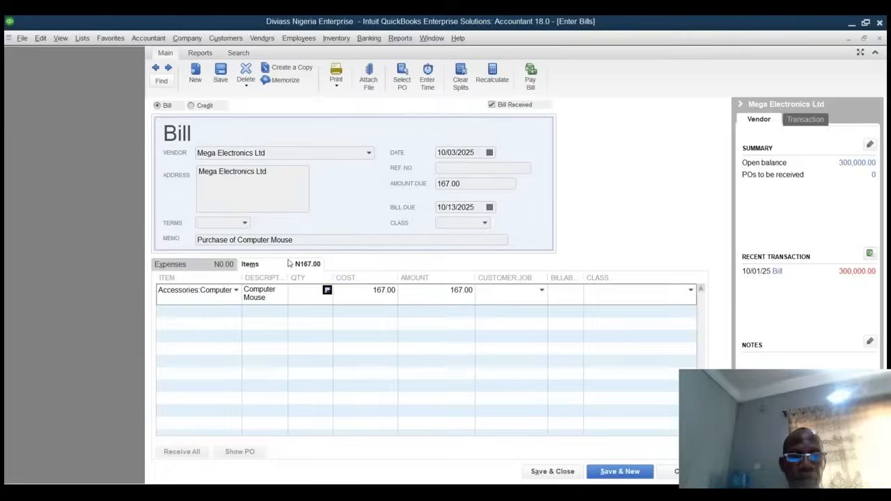
pyautogui.click(309, 294)
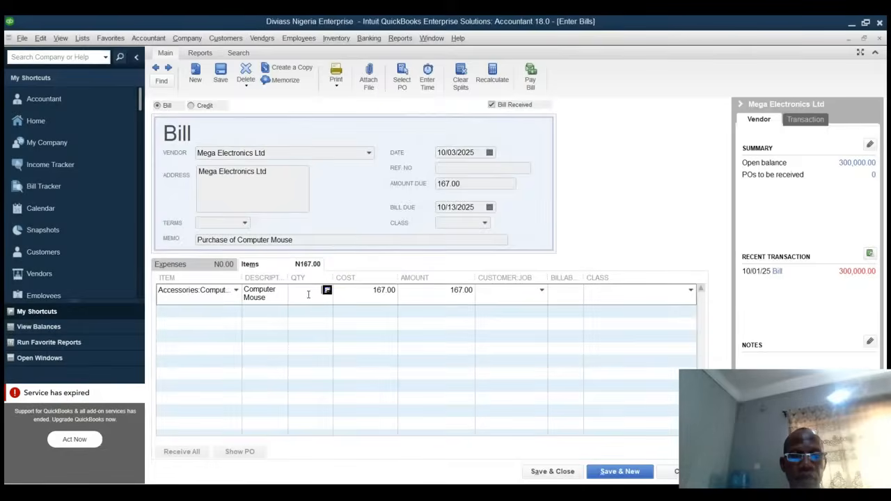
pyautogui.write('30')
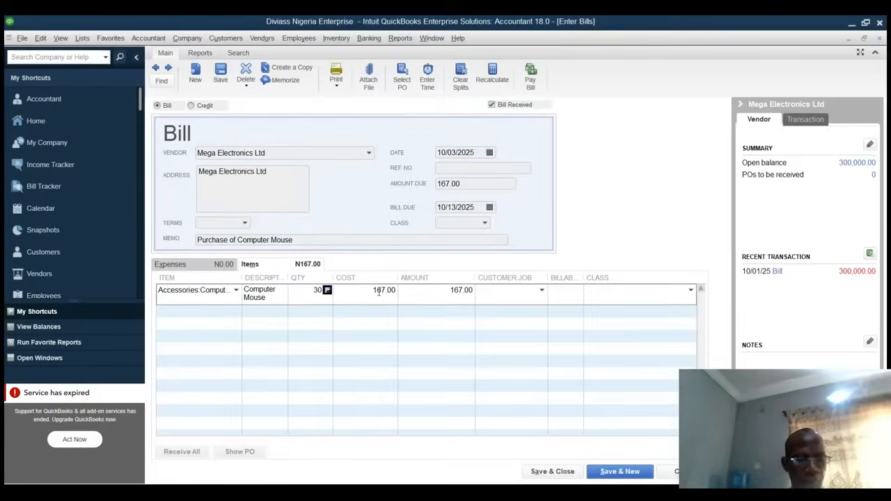
pyautogui.click(379, 291)
pyautogui.press('Tab')
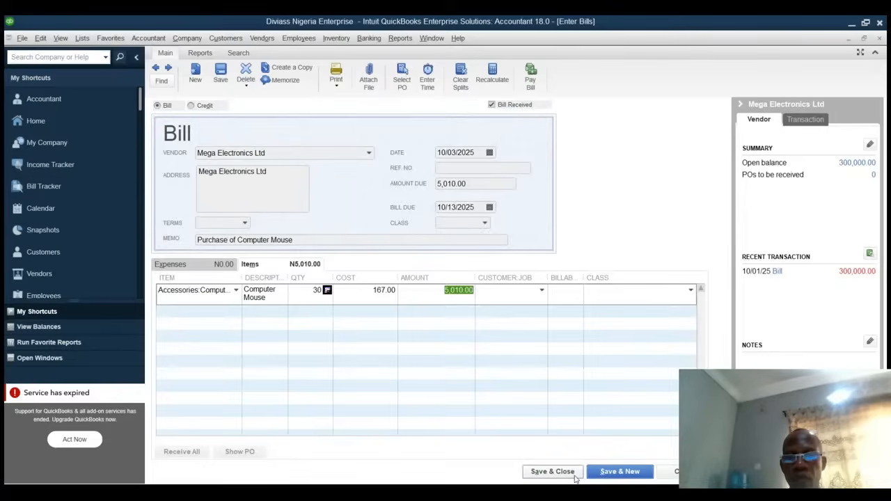
pyautogui.click(553, 472)
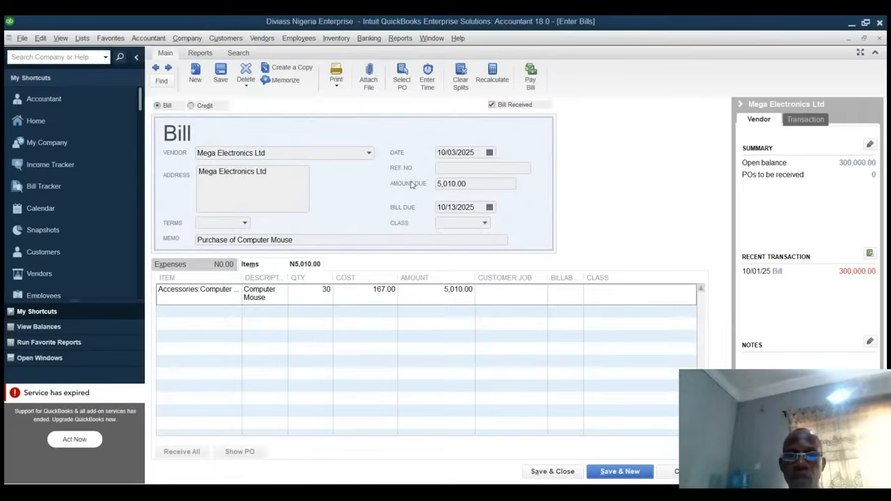
pyautogui.hotkey('alt', 'a')
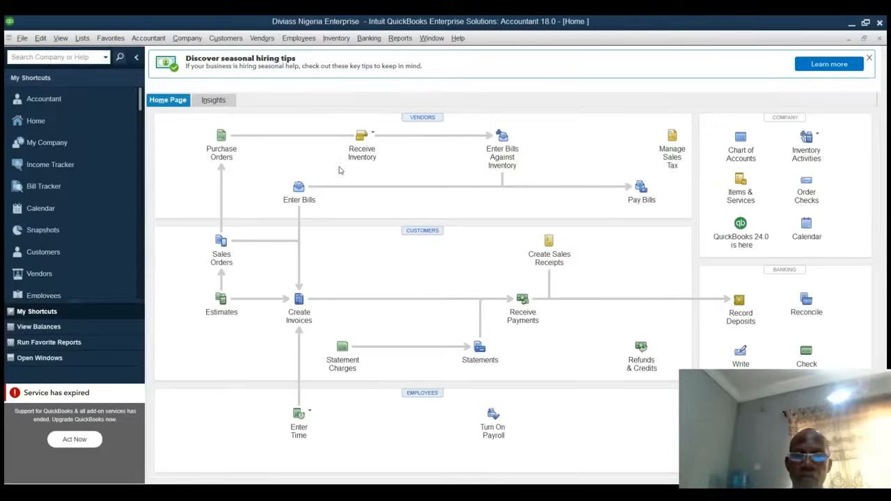
# Step: Open the form for receiving inventory with a bill and go back to the previously recorded bill
pyautogui.click(374, 134)
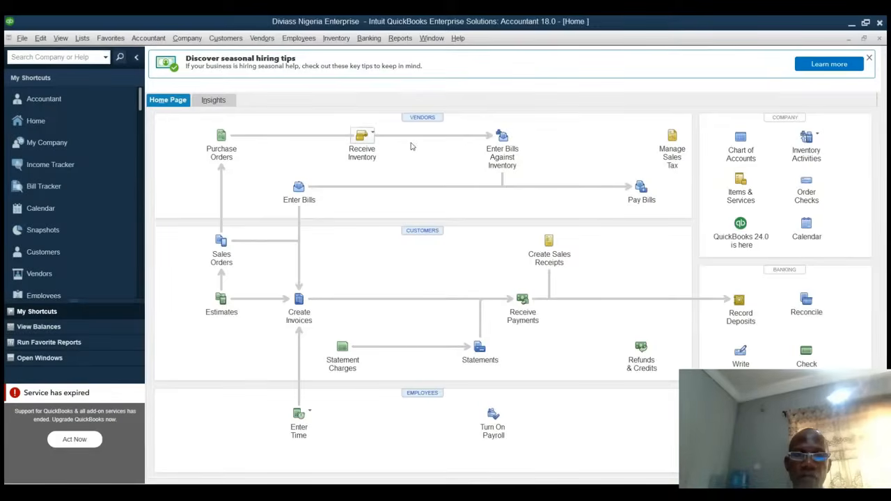
pyautogui.click(409, 146)
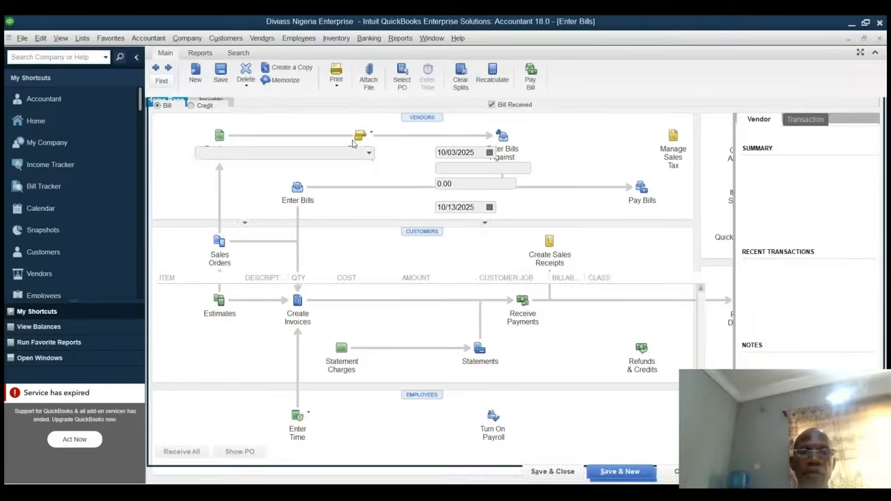
pyautogui.click(156, 68)
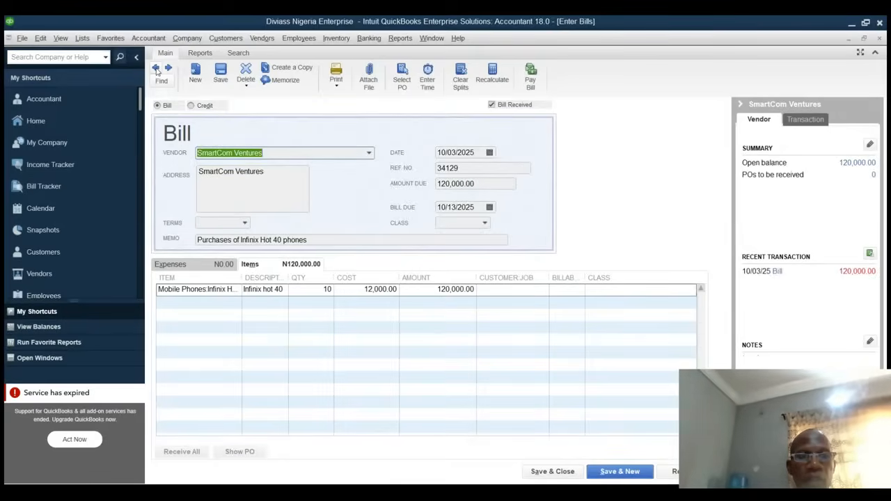
# Step: Find the Office Depot NG ink purchase bill, set its date to 10/07/2025 and save the change
pyautogui.click(156, 67)
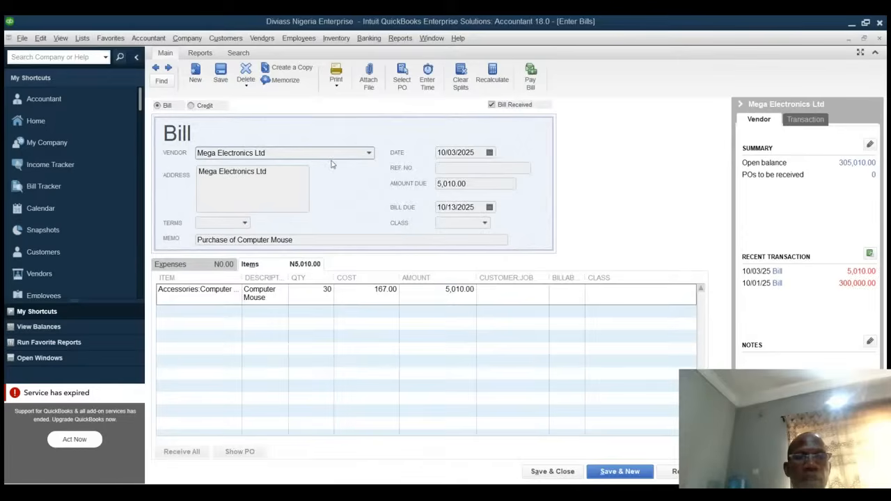
pyautogui.click(169, 70)
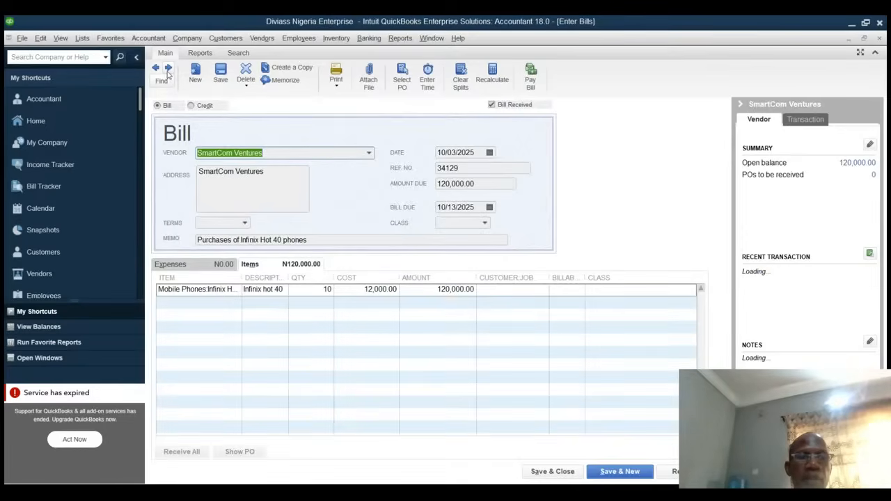
pyautogui.click(156, 68)
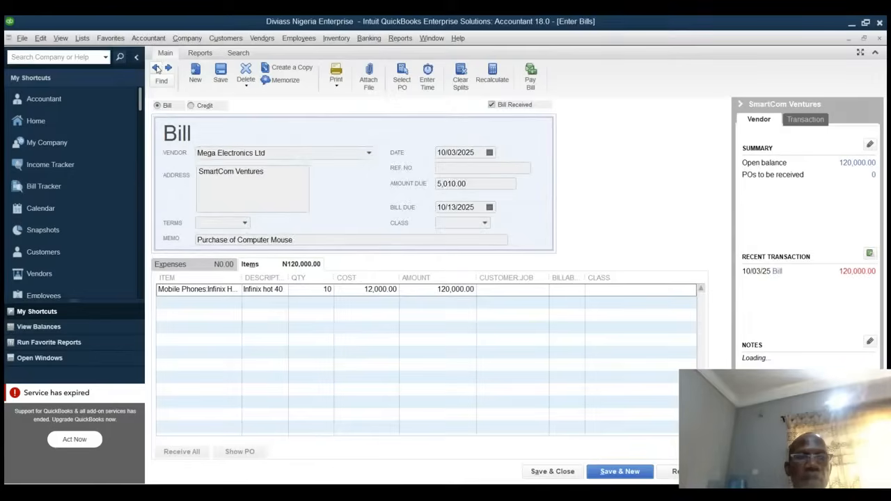
pyautogui.click(156, 67)
pyautogui.click(156, 67)
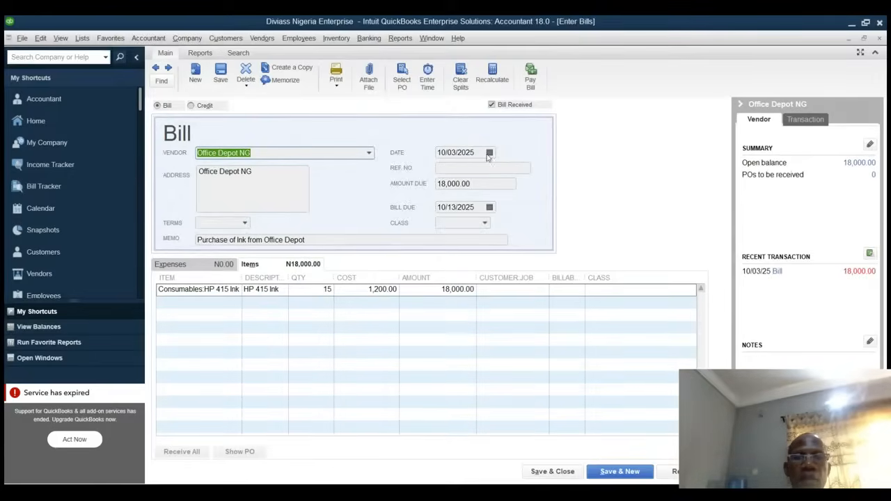
pyautogui.click(488, 154)
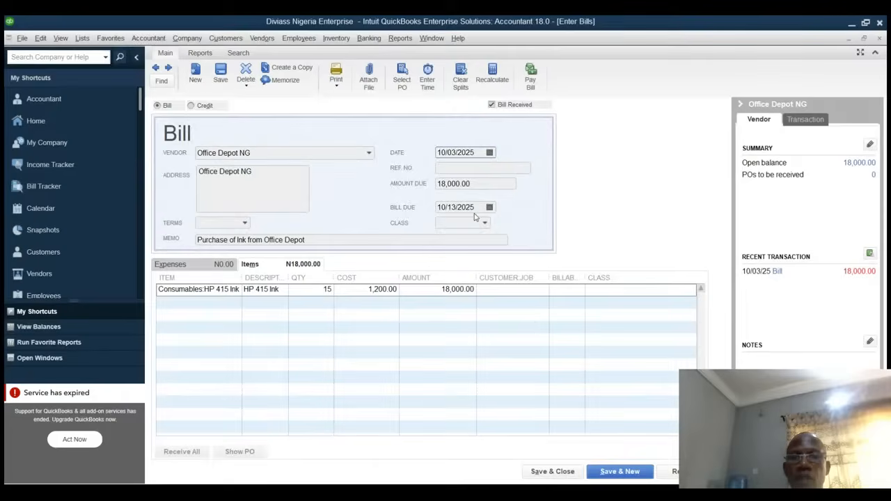
pyautogui.click(475, 214)
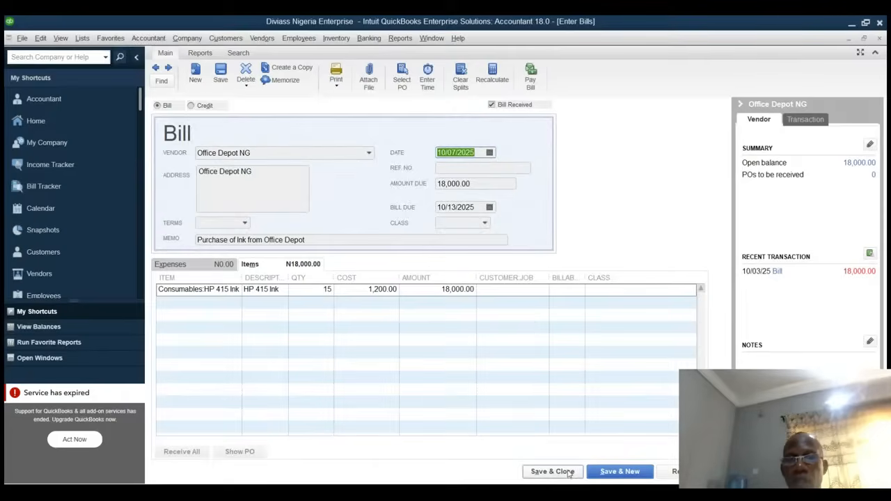
pyautogui.press('Tab')
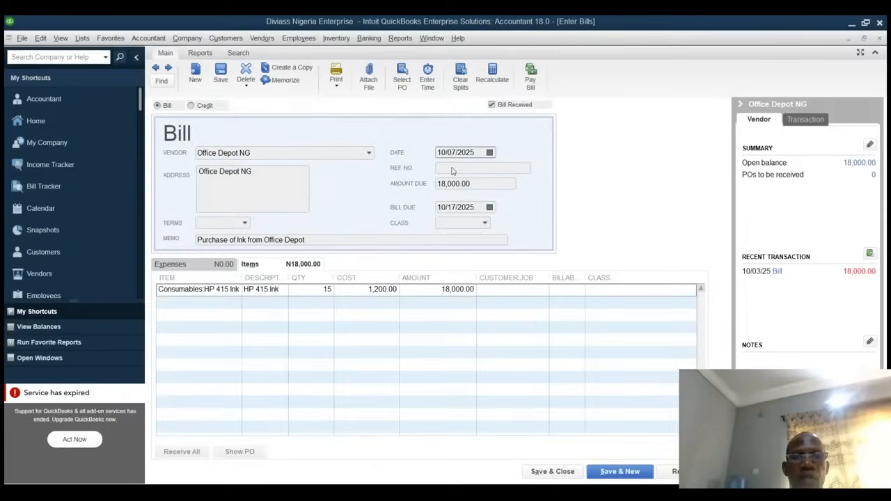
pyautogui.click(423, 212)
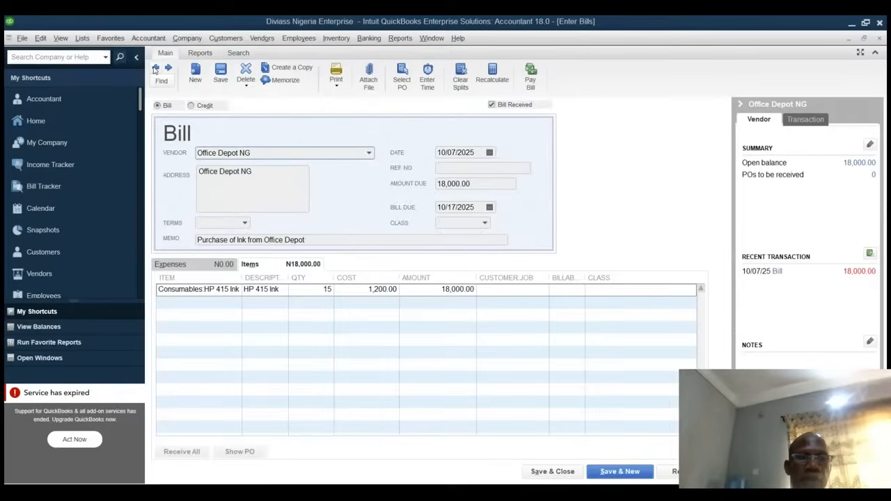
# Step: Find the Eko Tech Supplies bill for the Lenovo Thinkpad purchase, set its date to 10/10/2025, and save and close it
pyautogui.click(155, 68)
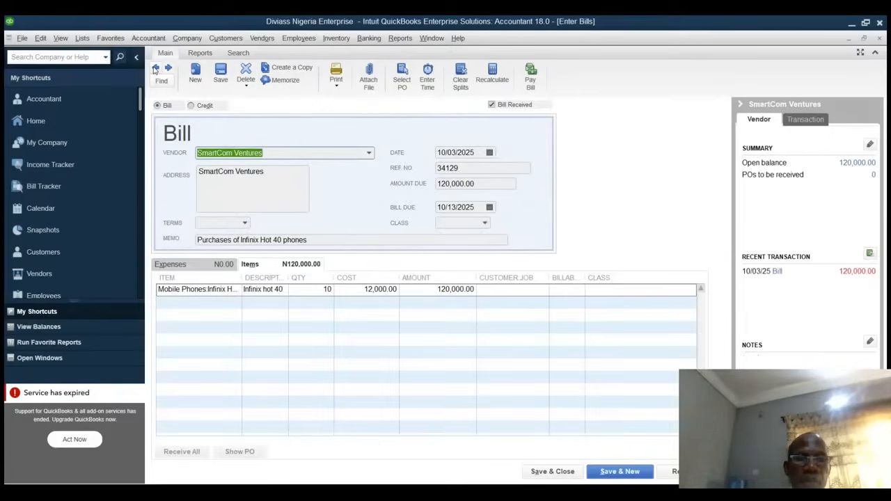
pyautogui.click(155, 69)
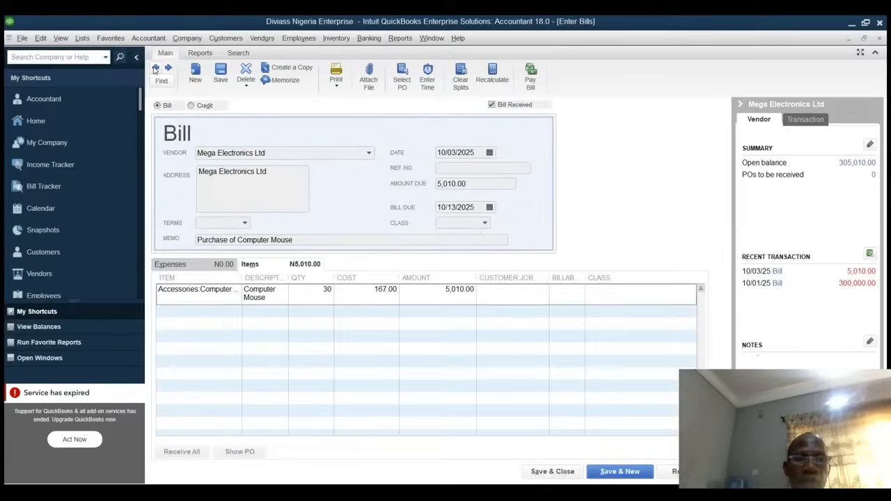
pyautogui.click(155, 68)
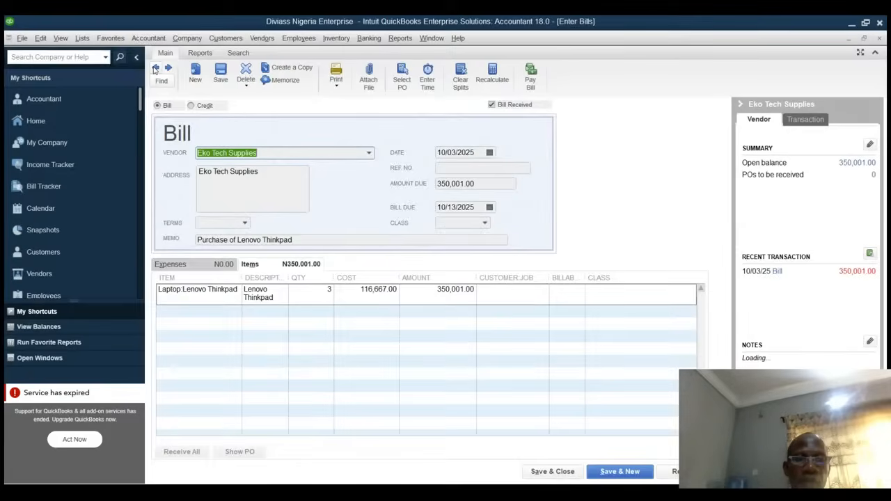
pyautogui.click(485, 153)
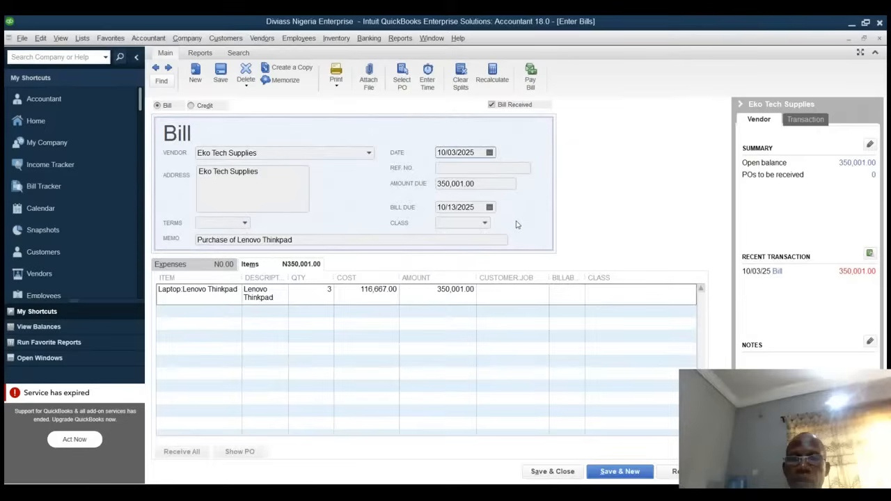
pyautogui.press('t')
pyautogui.press('Tab')
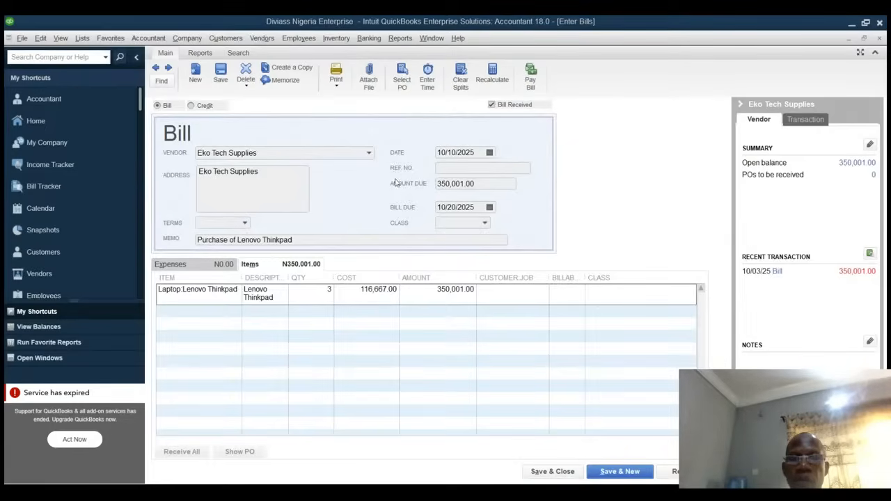
pyautogui.click(685, 473)
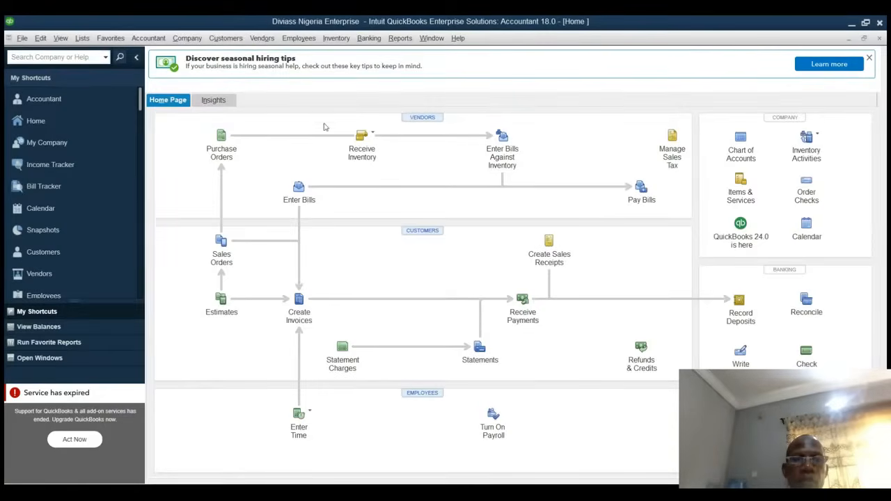
# Step: Reopen the recorded bills, set the Mega Electronics Ltd computer mouse bill's date to 10/15/2025, and save and close it
pyautogui.click(362, 138)
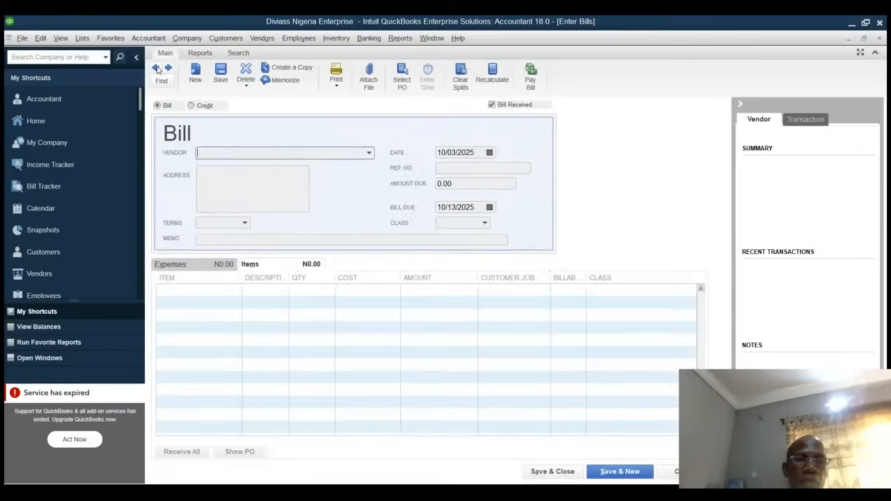
pyautogui.click(155, 68)
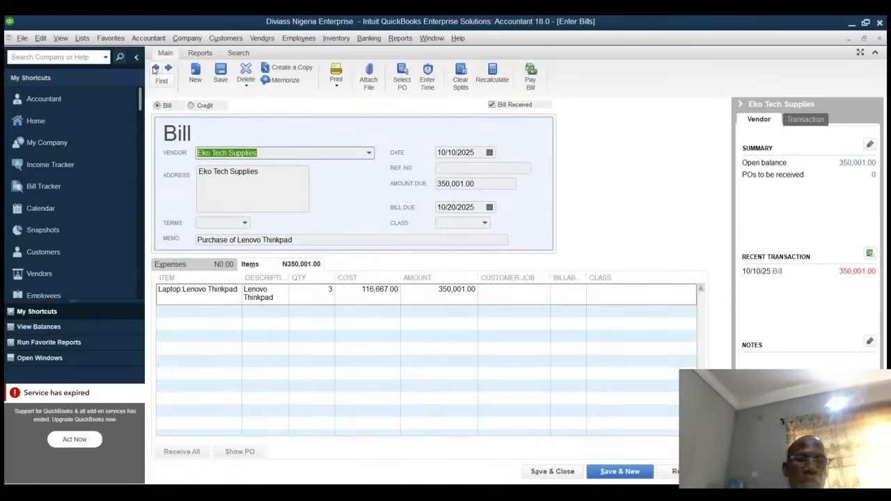
pyautogui.click(155, 68)
pyautogui.click(155, 68)
pyautogui.click(155, 68)
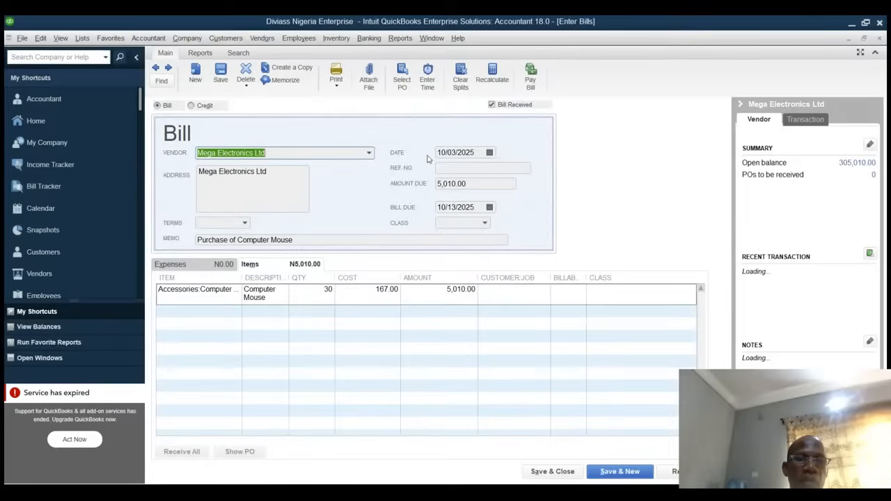
pyautogui.click(488, 155)
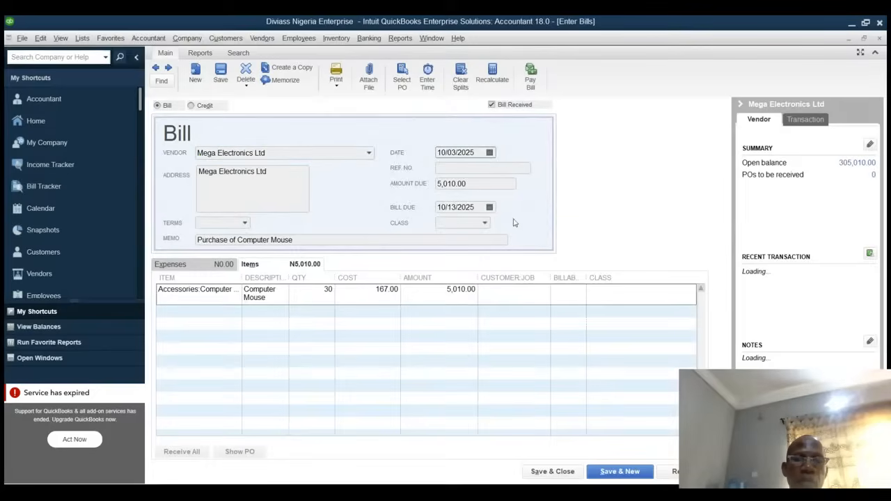
pyautogui.click(489, 234)
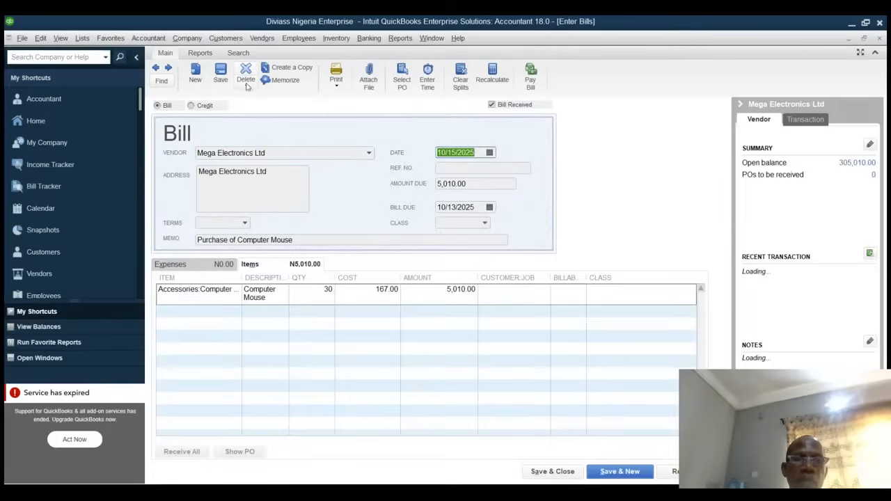
pyautogui.click(221, 71)
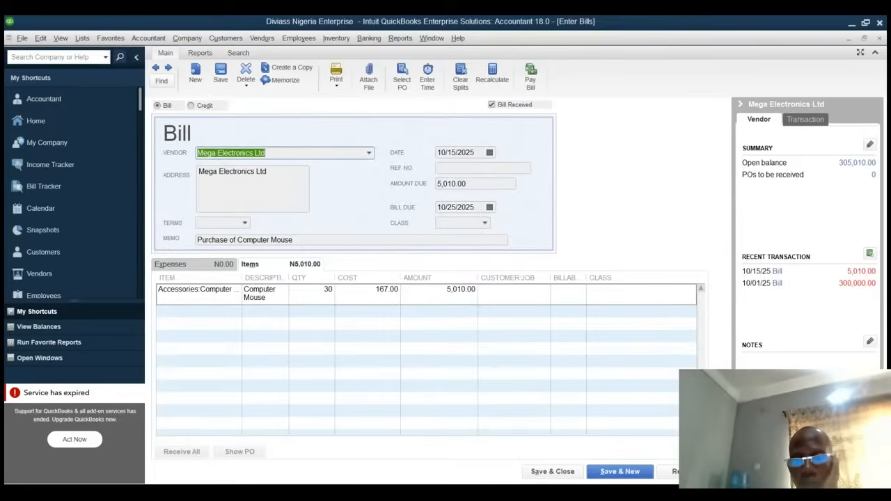
pyautogui.click(569, 472)
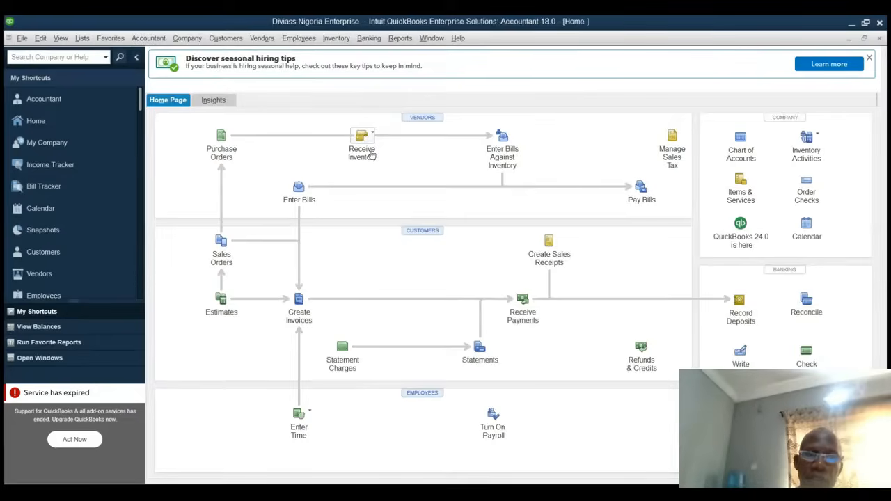
# Step: Open the Pay Bills form to list all outstanding vendor bills
pyautogui.click(642, 193)
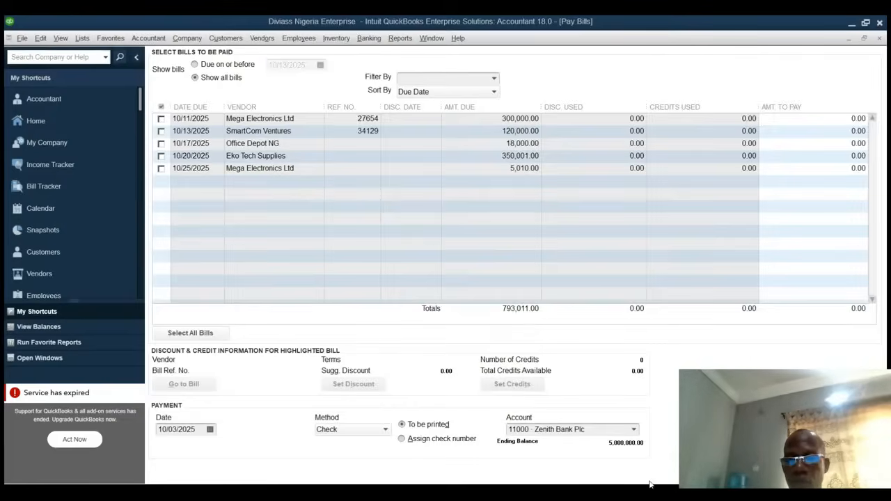
pyautogui.hotkey('alt', 'Tab')
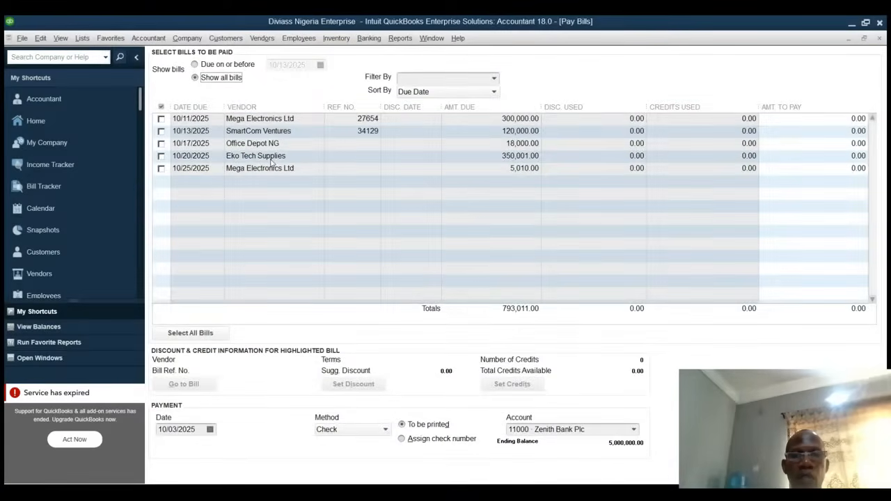
# Step: Select the Mega Electronics Ltd bill due 10/11/2025, try a partial payment of 150,000, and set the amount back to 300,000
pyautogui.click(161, 119)
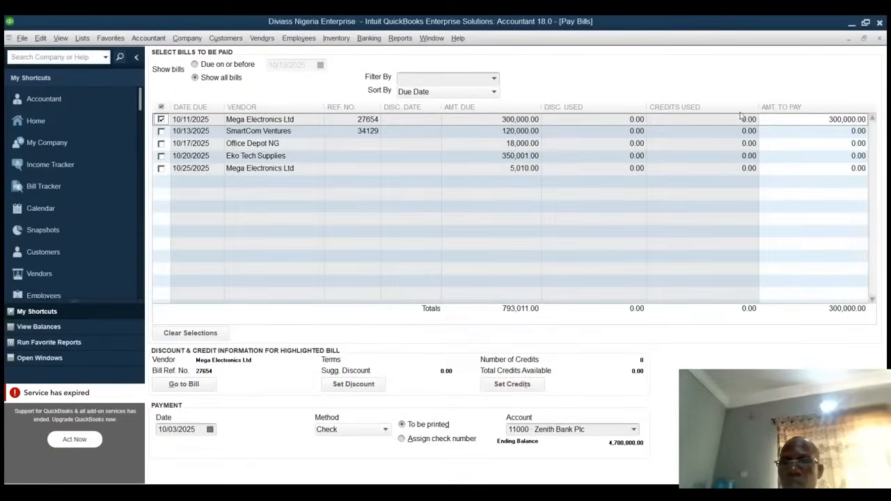
pyautogui.click(829, 119)
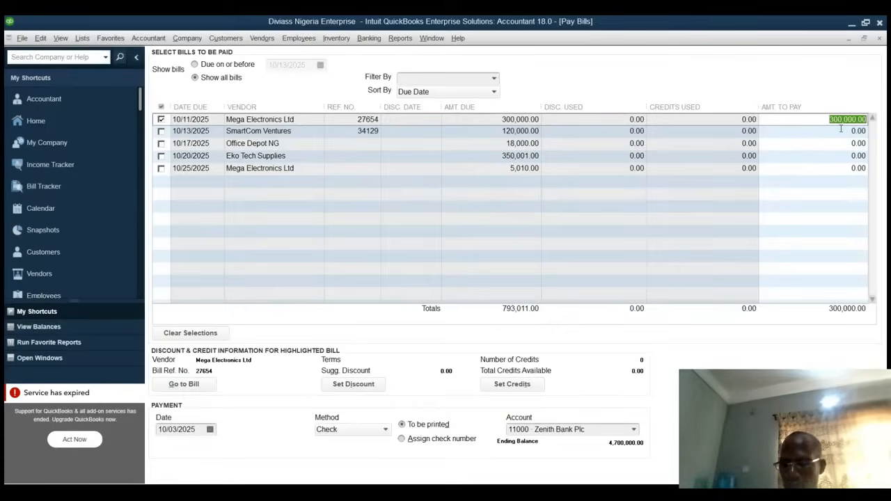
pyautogui.write('150000')
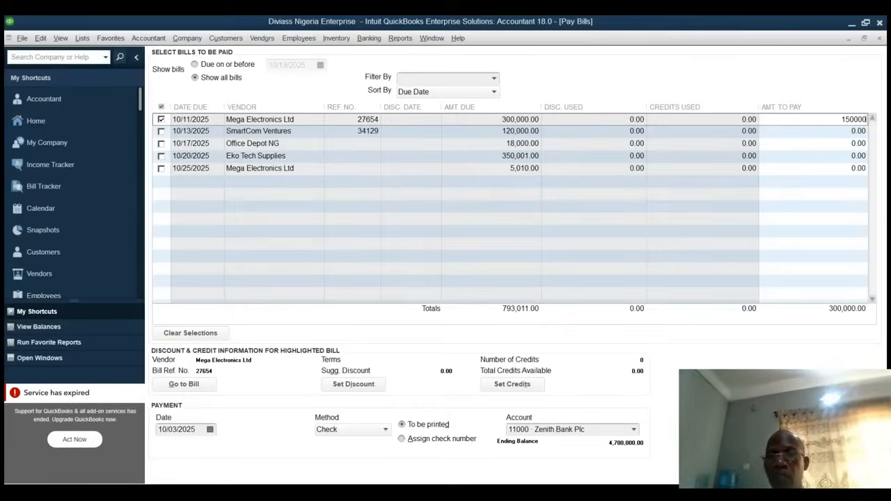
pyautogui.press('Tab')
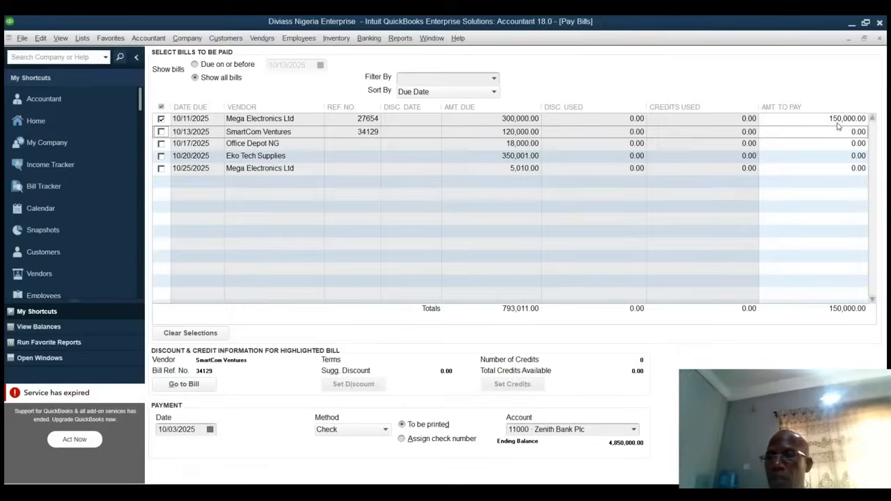
pyautogui.click(830, 120)
pyautogui.moveTo(830, 122); pyautogui.dragTo(874, 122)
pyautogui.write('300000')
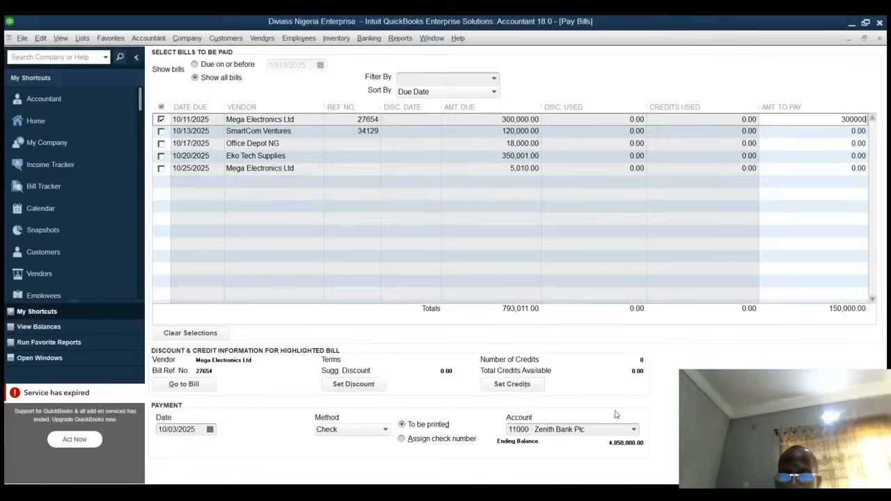
# Step: Check the payment account and method choices, and clear the Mega Electronics Ltd bill's selection for payment
pyautogui.click(635, 431)
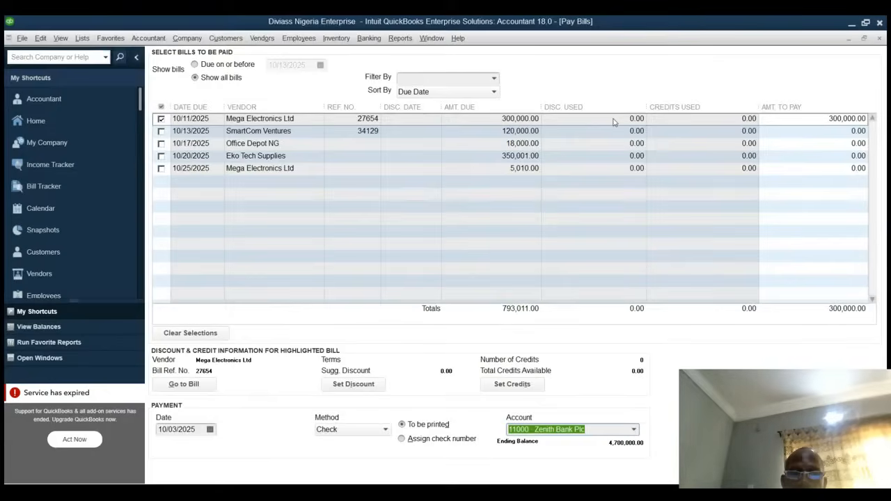
pyautogui.click(161, 119)
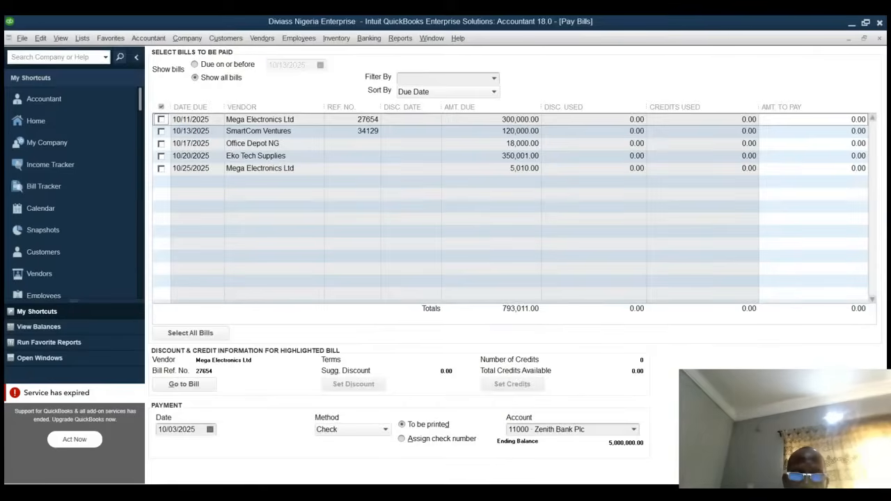
pyautogui.click(385, 432)
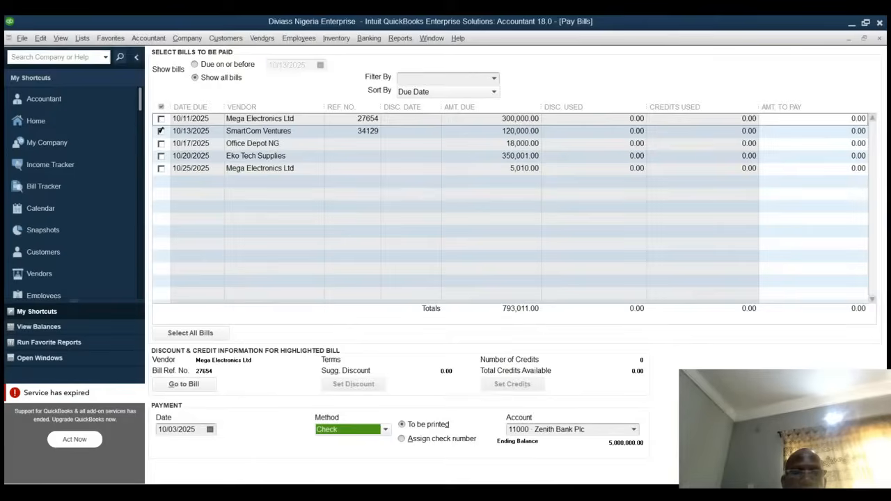
pyautogui.click(161, 119)
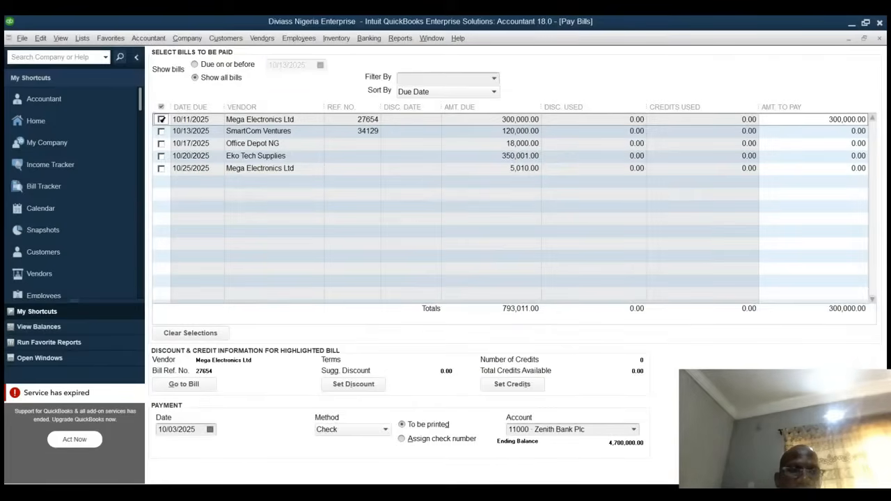
pyautogui.click(160, 119)
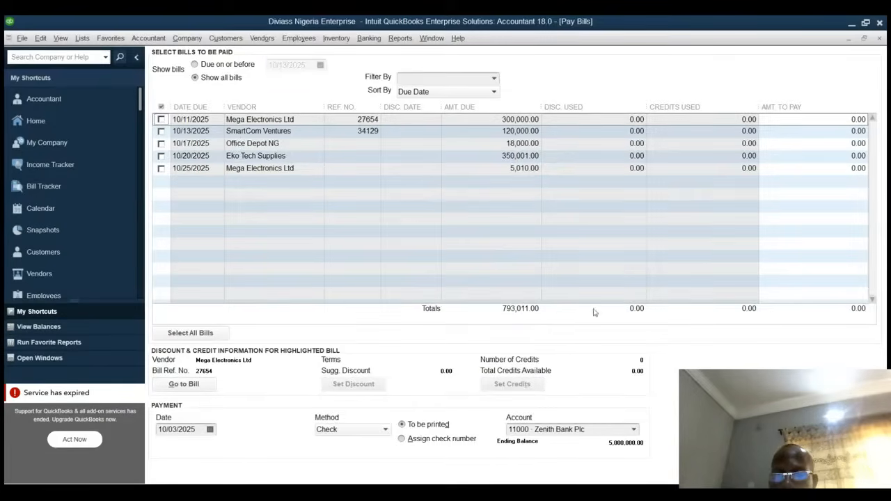